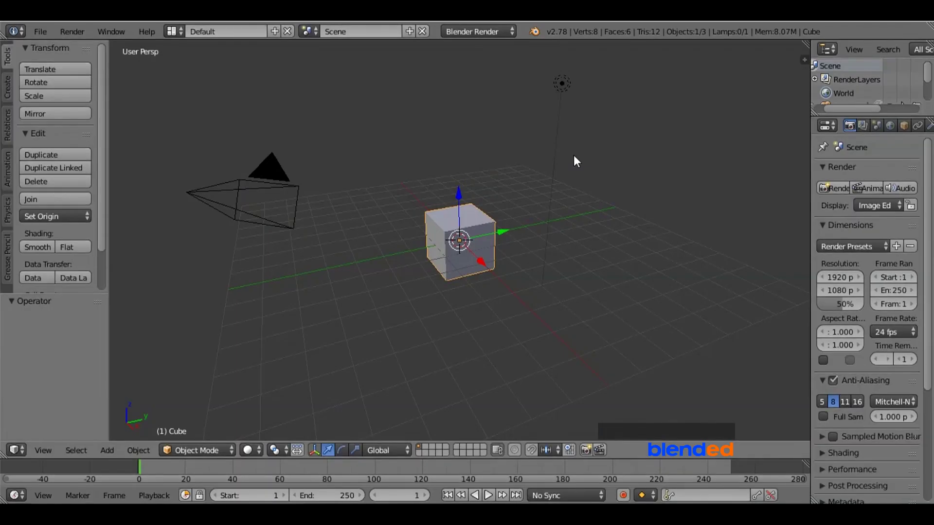
# Delete the default cube, camera and lamp, then switch the view to orthographic
pyautogui.press('a')
pyautogui.press('a')
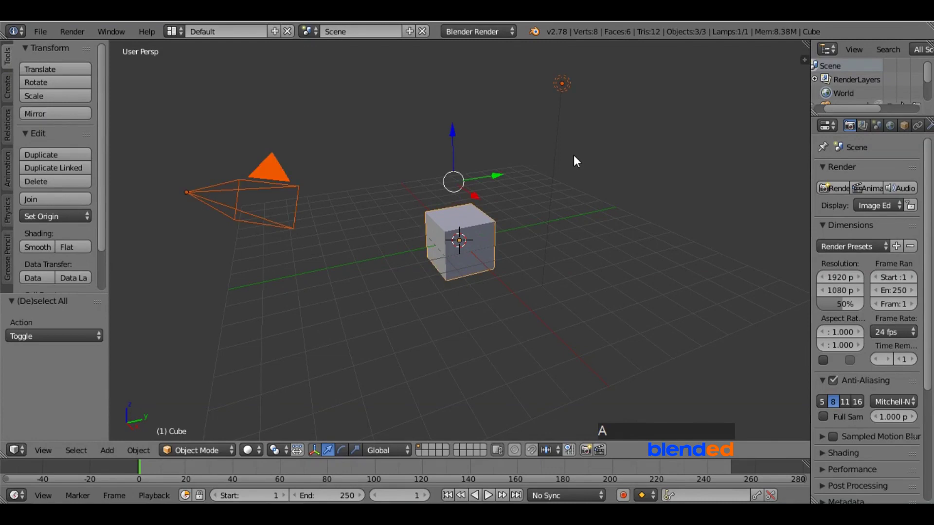
pyautogui.press('x')
pyautogui.press('Return')
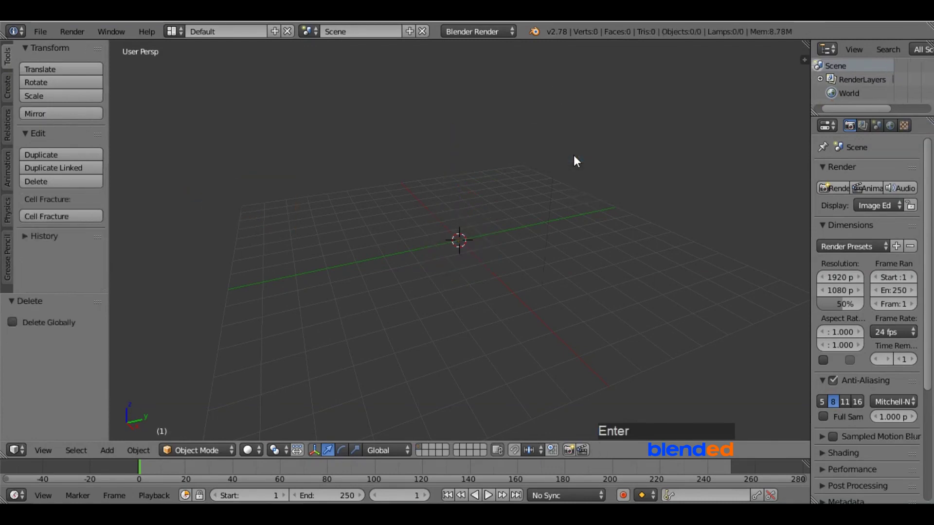
pyautogui.press('KP_5')
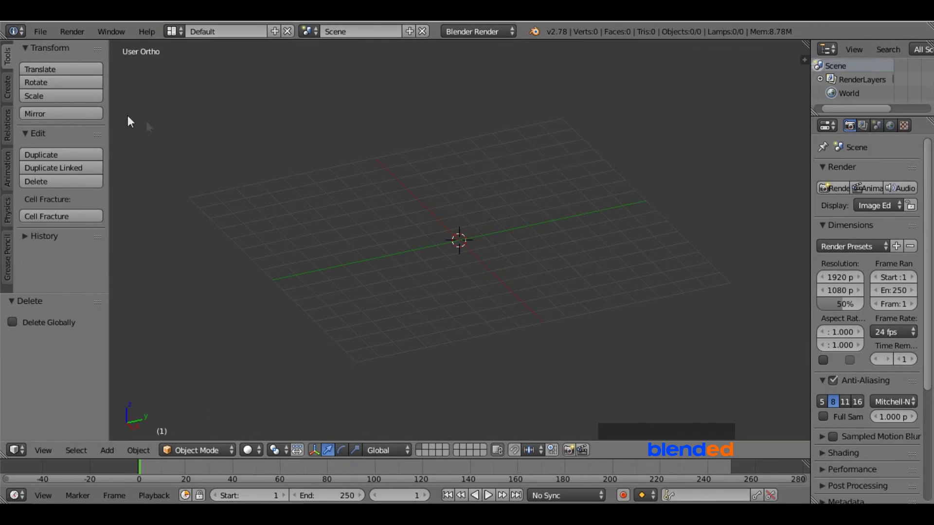
# Add a Bezier circle moved left along X and a second one at the origin, viewed from top
pyautogui.click(11, 80)
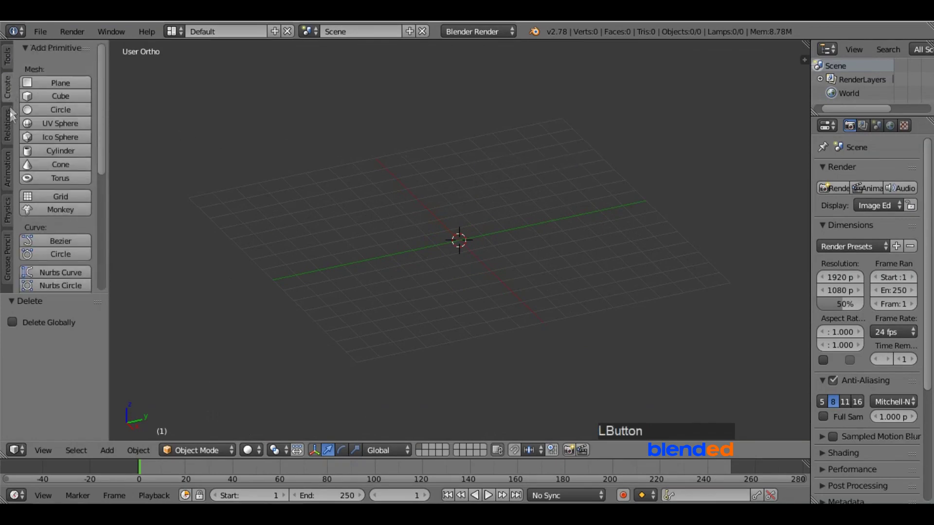
pyautogui.click(48, 253)
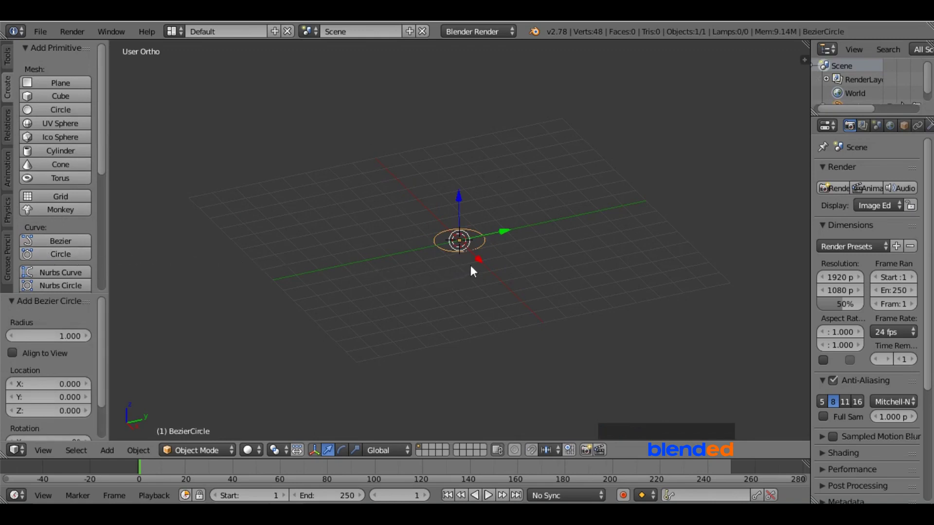
pyautogui.moveTo(481, 259); pyautogui.dragTo(429, 186)
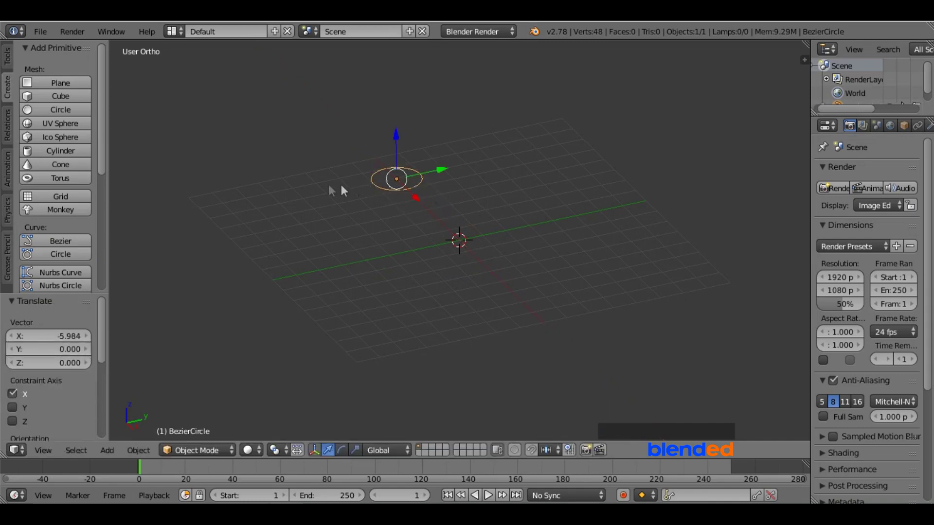
pyautogui.click(60, 253)
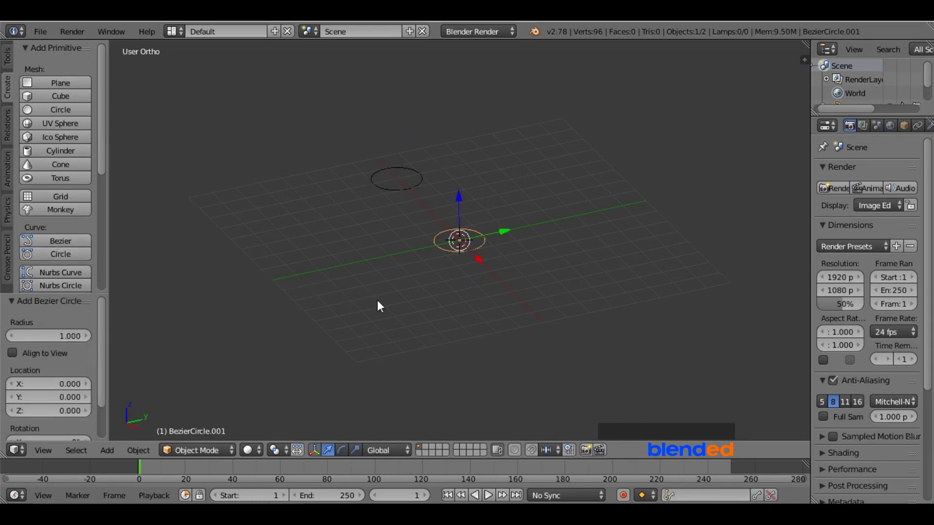
pyautogui.press('KP_7')
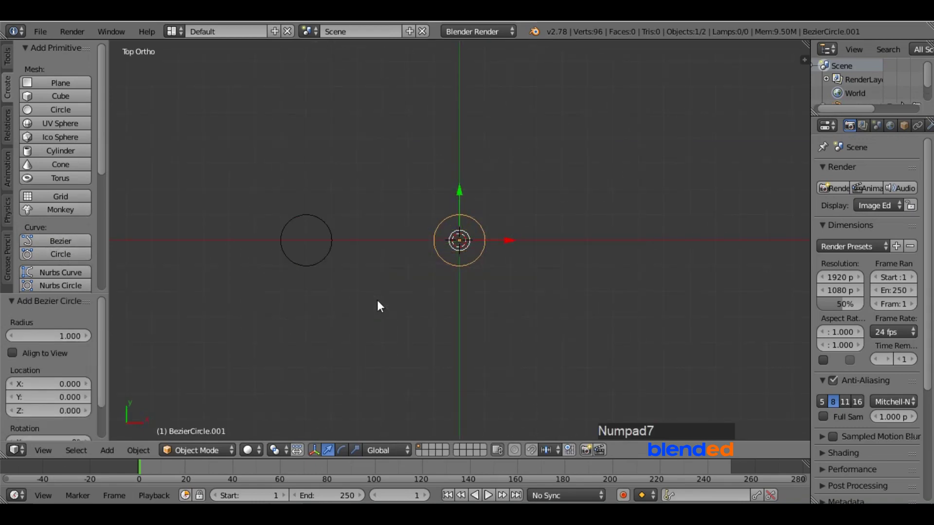
# In Edit Mode, rotate the centre circle's right control point 60° around X
pyautogui.press('KP_Decimal')
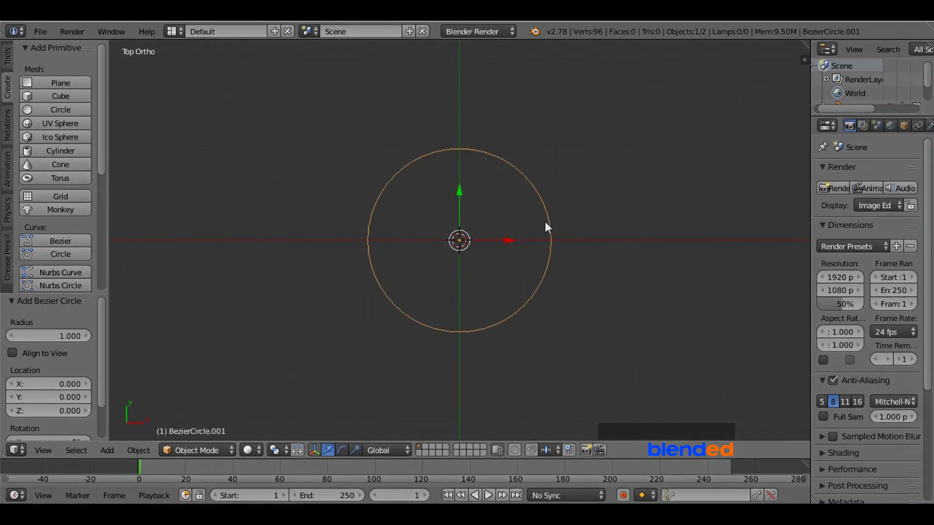
pyautogui.press('Tab')
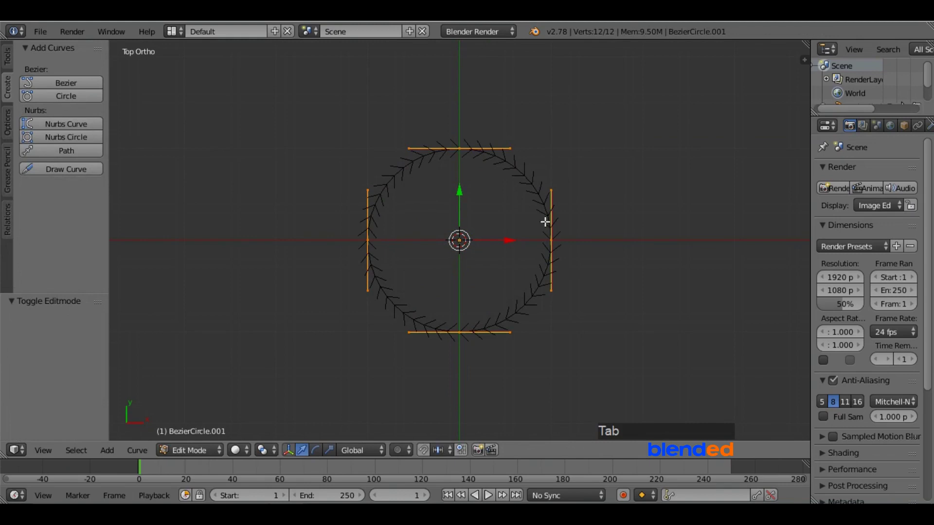
pyautogui.rightClick(551, 291)
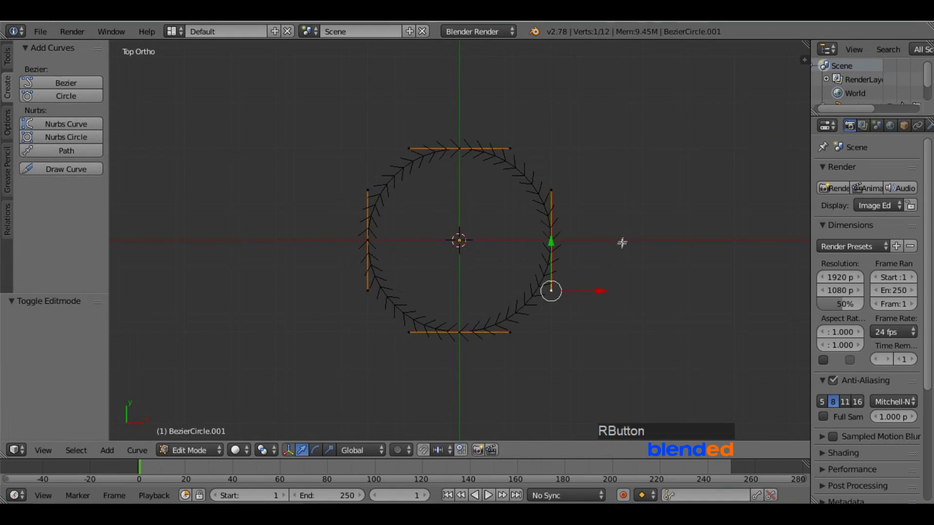
pyautogui.press('r')
pyautogui.press('x')
pyautogui.press('KP_6')
pyautogui.press('KP_0')
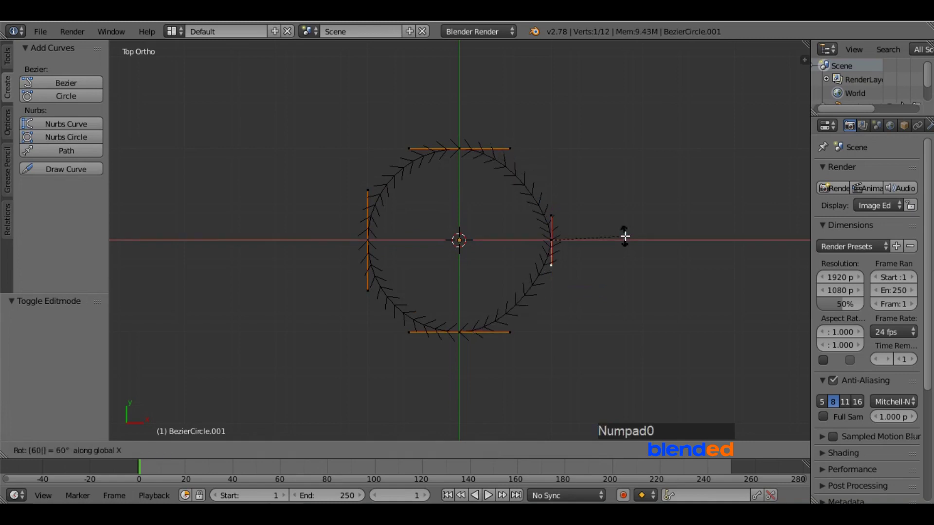
pyautogui.press('Return')
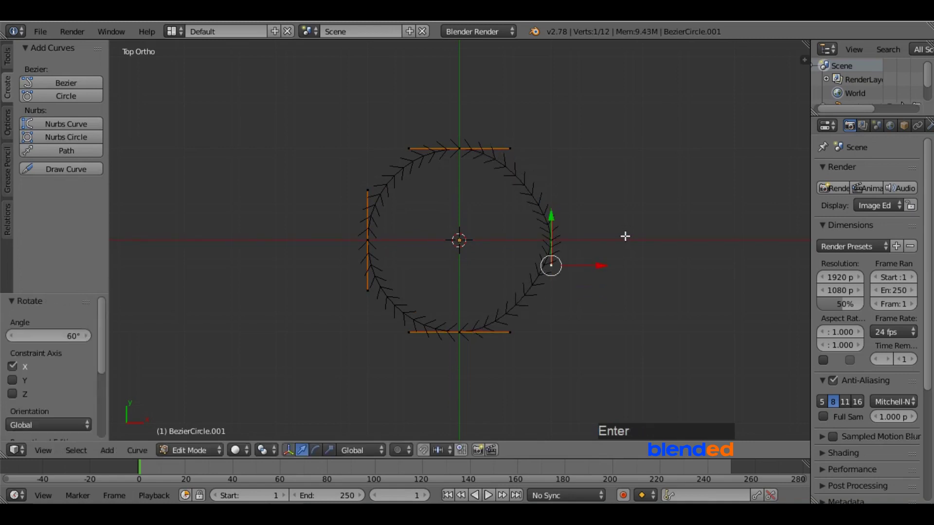
# Rotate the circle's bottom control point 60° around Y
pyautogui.rightClick(414, 334)
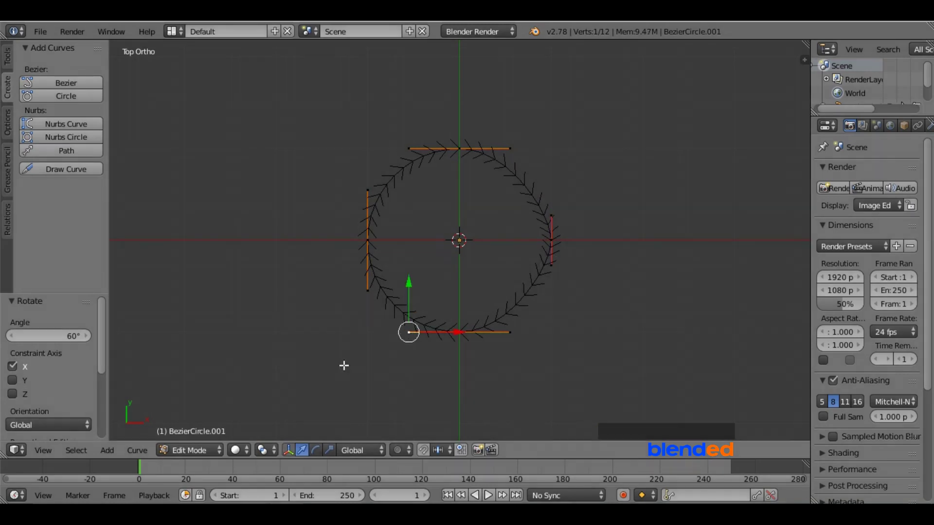
pyautogui.press('r')
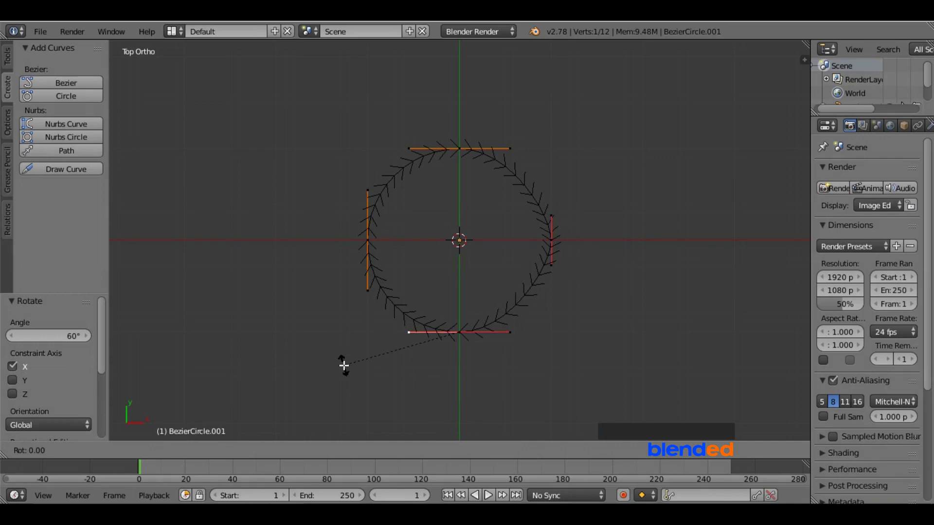
pyautogui.press('y')
pyautogui.press('KP_6')
pyautogui.press('KP_0')
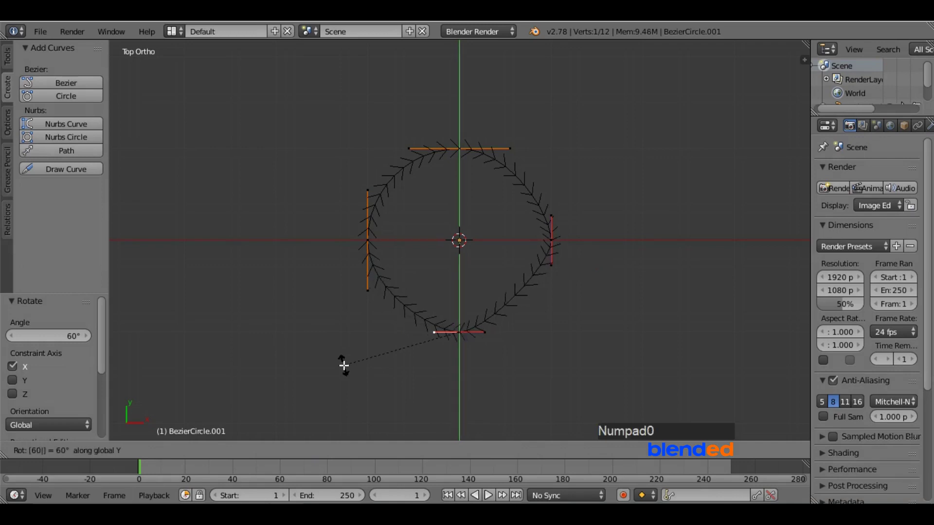
pyautogui.press('Return')
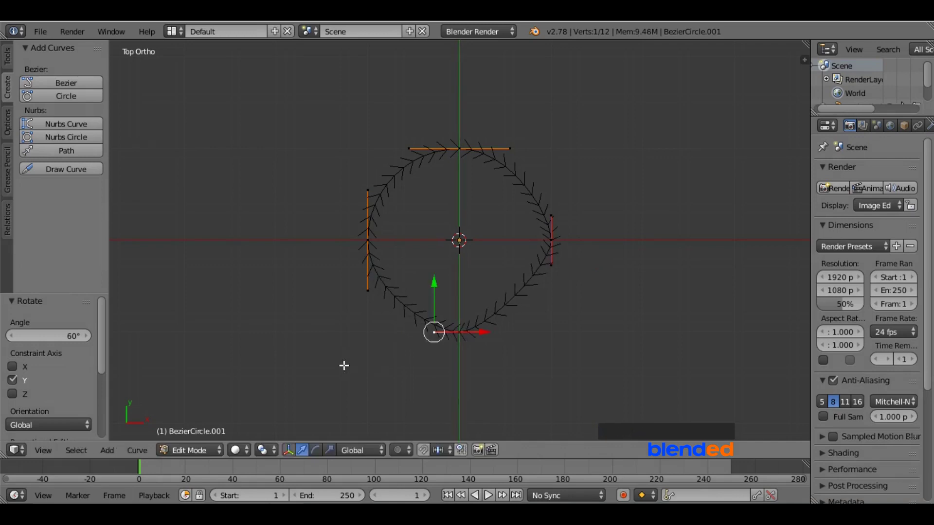
# Rotate the circle's left control point -60° around X
pyautogui.rightClick(368, 188)
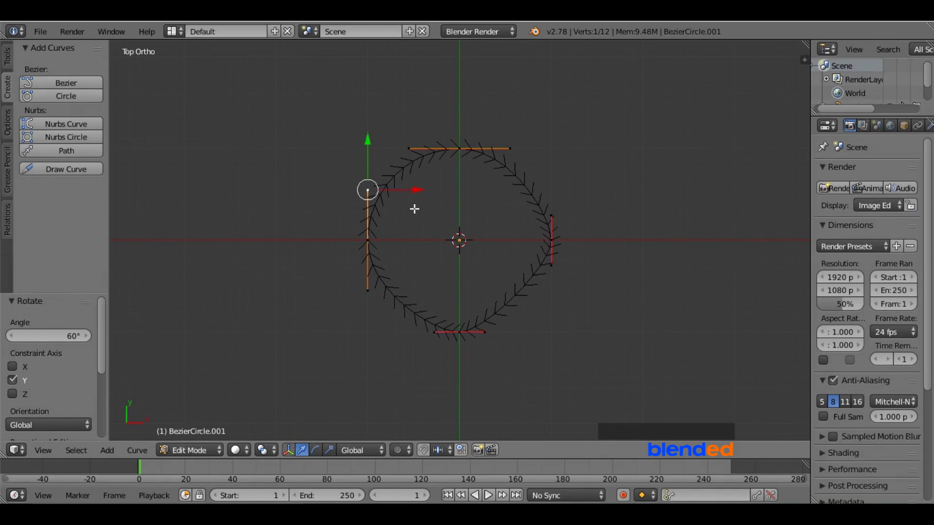
pyautogui.press('r')
pyautogui.press('x')
pyautogui.press('KP_Subtract')
pyautogui.press('KP_6')
pyautogui.press('KP_0')
pyautogui.press('Return')
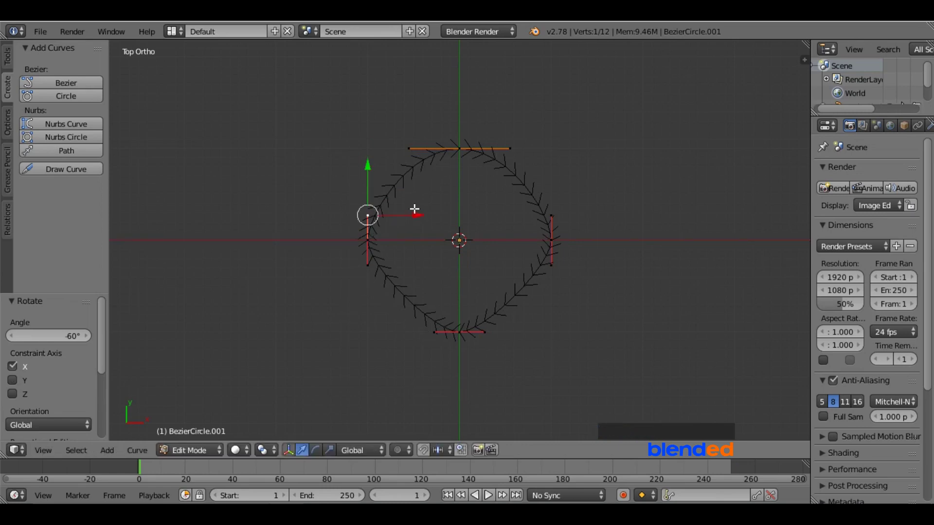
# Rotate the top control point -60° around Y and return to Object Mode
pyautogui.rightClick(510, 147)
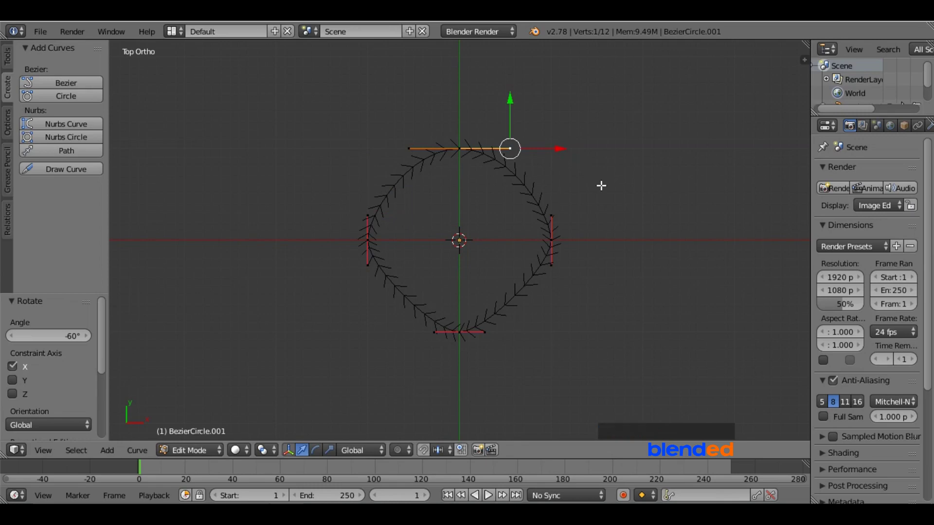
pyautogui.press('r')
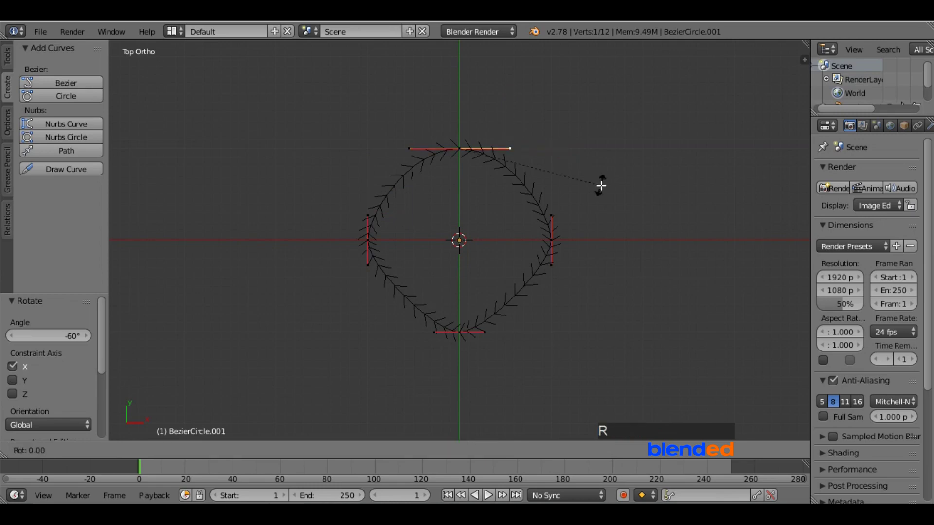
pyautogui.press('y')
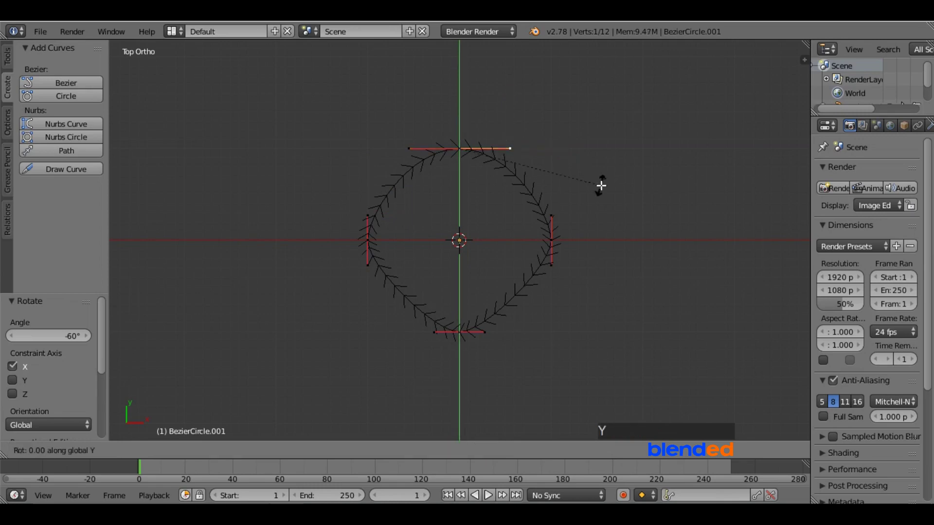
pyautogui.press('KP_Subtract')
pyautogui.press('KP_6')
pyautogui.press('KP_0')
pyautogui.press('Return')
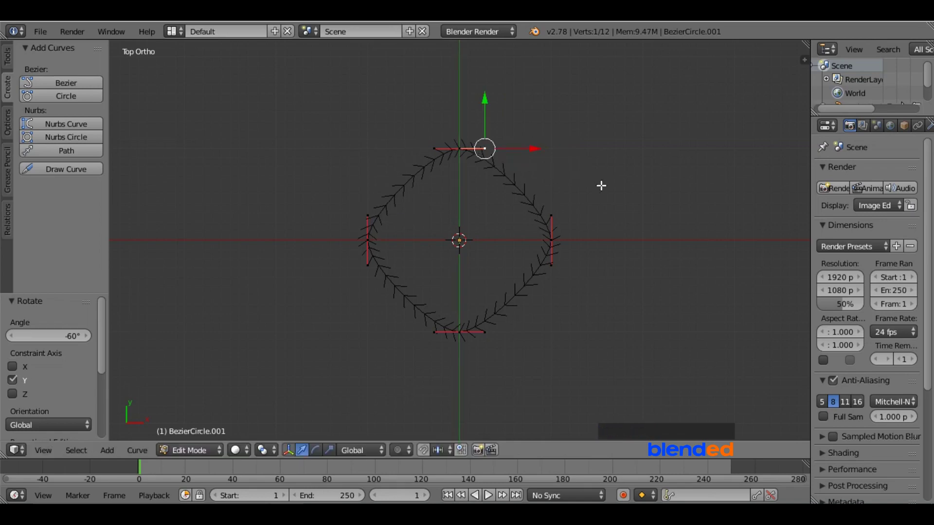
pyautogui.press('Tab')
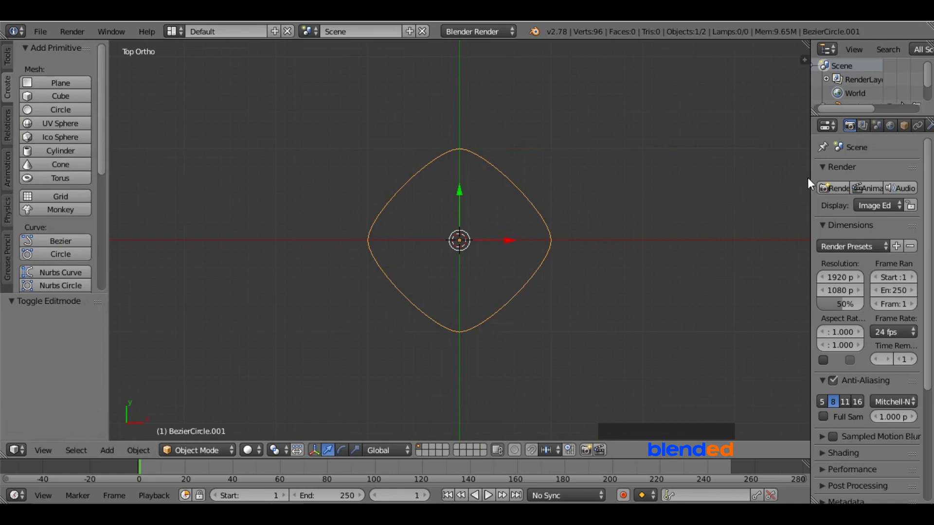
# Give BezierCircle.001 a 3D shape with BezierCircle as its Bevel Object
pyautogui.moveTo(810, 173); pyautogui.dragTo(737, 170)
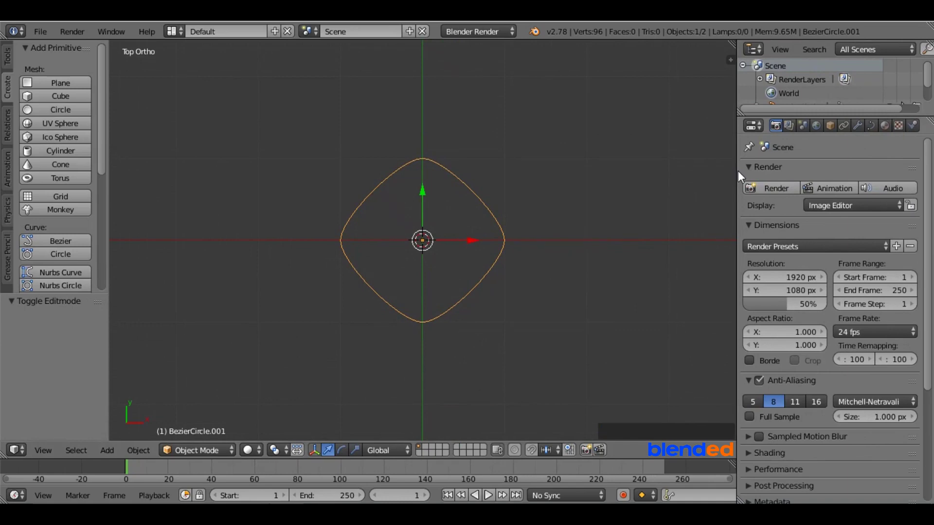
pyautogui.click(870, 124)
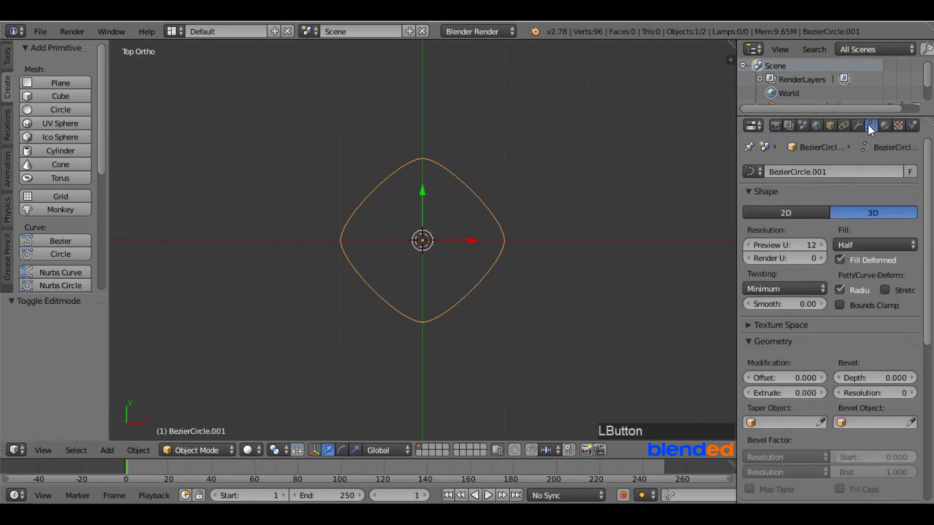
pyautogui.click(841, 422)
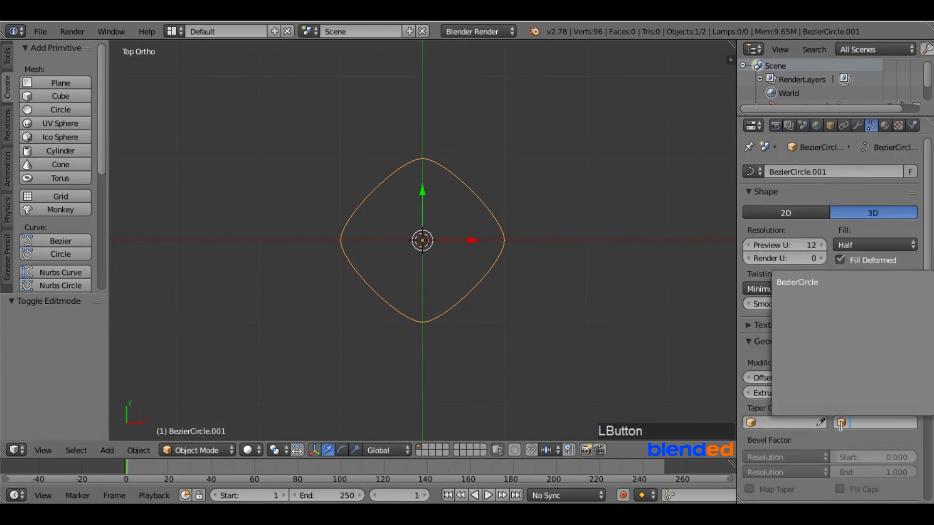
pyautogui.click(812, 282)
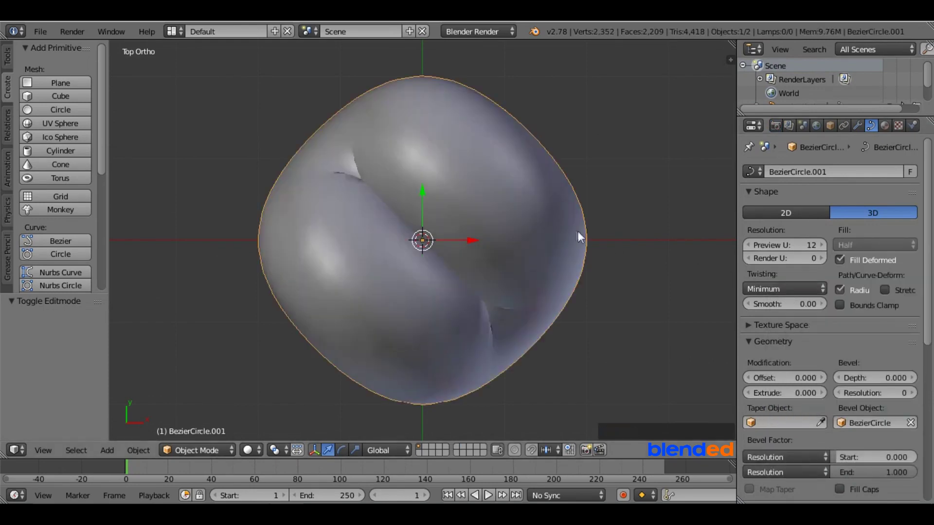
pyautogui.scroll(-5, 573, 231)
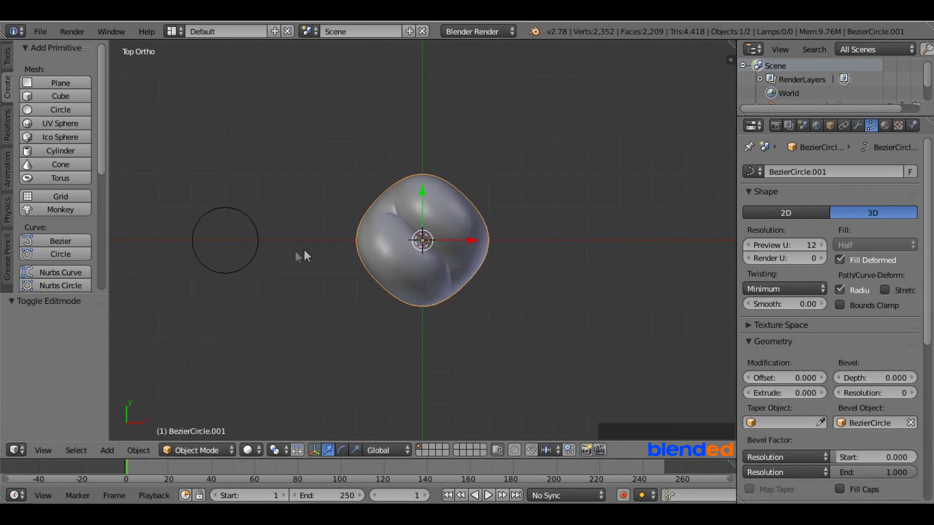
# Scale the profile BezierCircle to 0.3, then reselect the tube link
pyautogui.rightClick(253, 258)
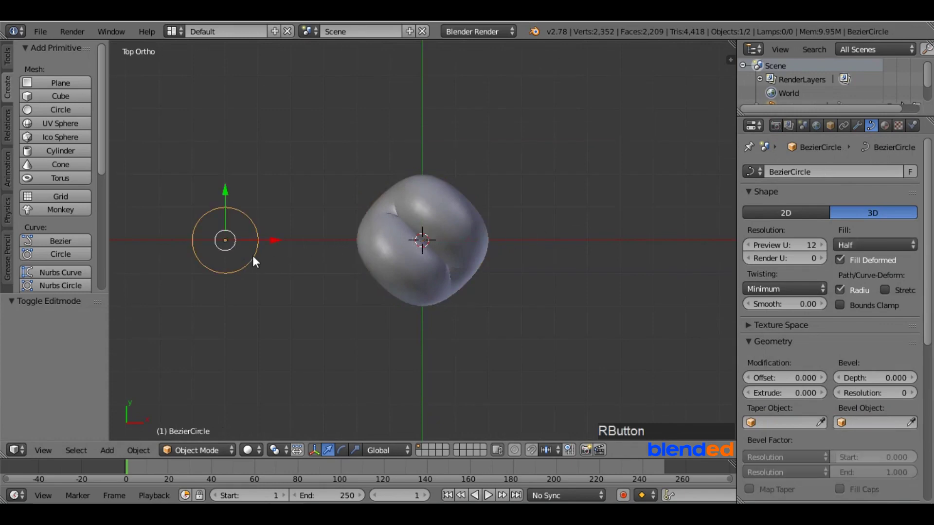
pyautogui.press('s')
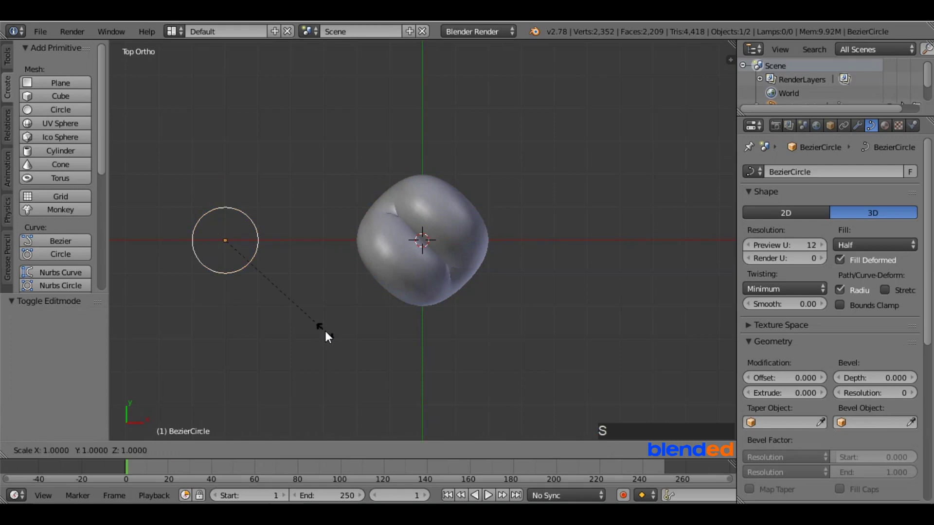
pyautogui.press('KP_Decimal')
pyautogui.press('KP_3')
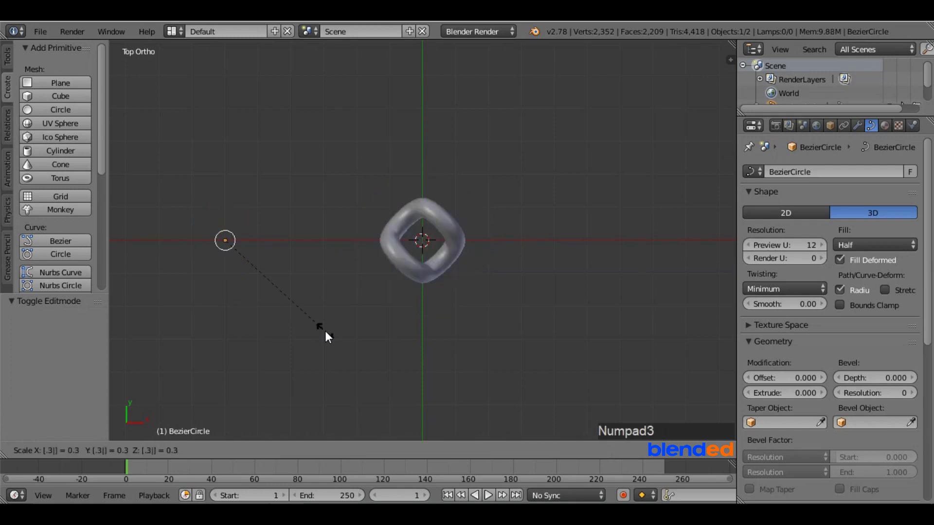
pyautogui.press('Return')
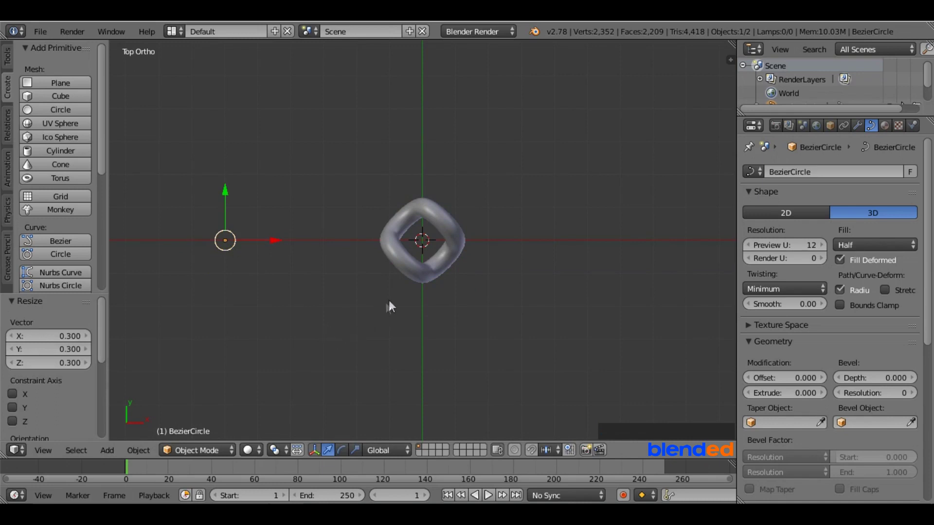
pyautogui.rightClick(410, 268)
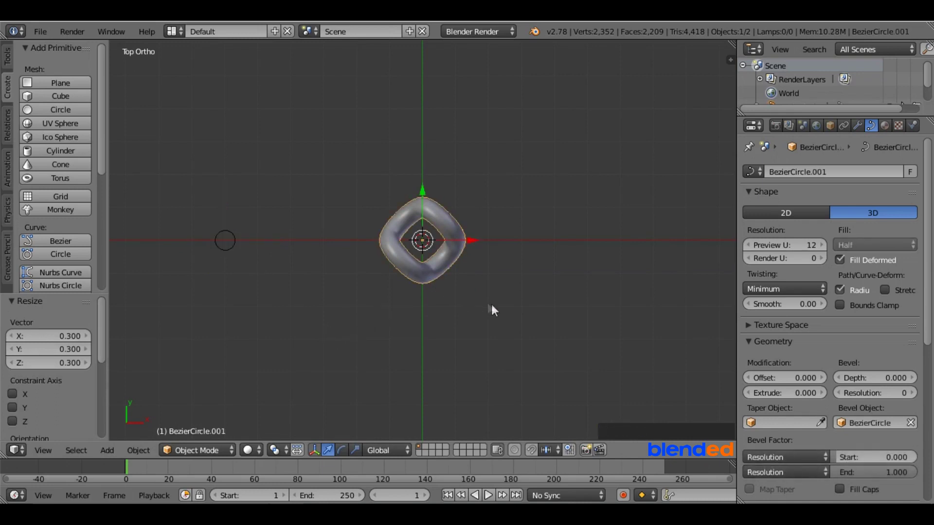
# Convert the ring link from a curve into a mesh and view it from the front
pyautogui.hotkey('alt', 'c')
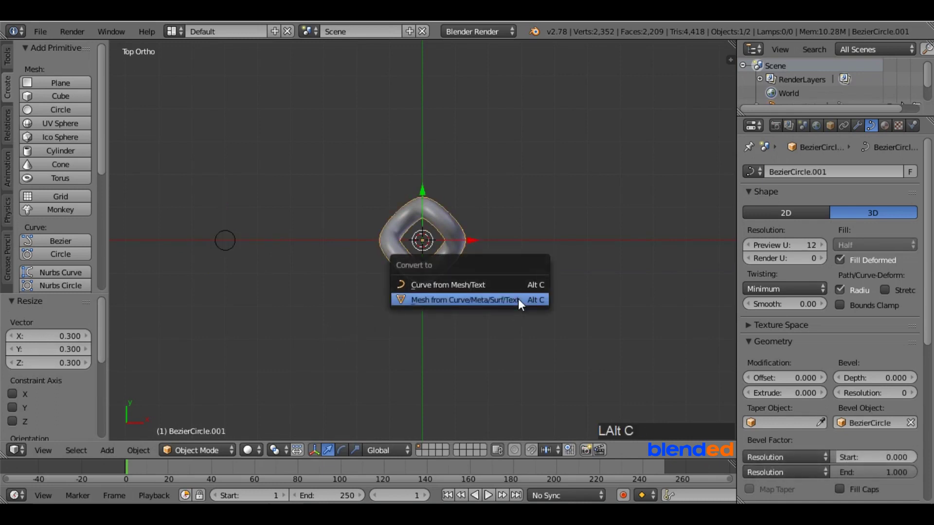
pyautogui.click(475, 301)
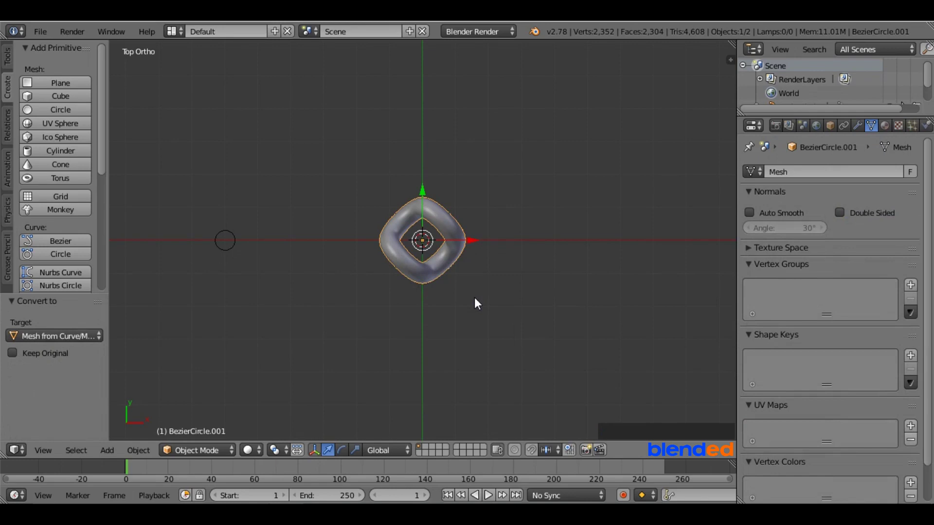
pyautogui.press('KP_1')
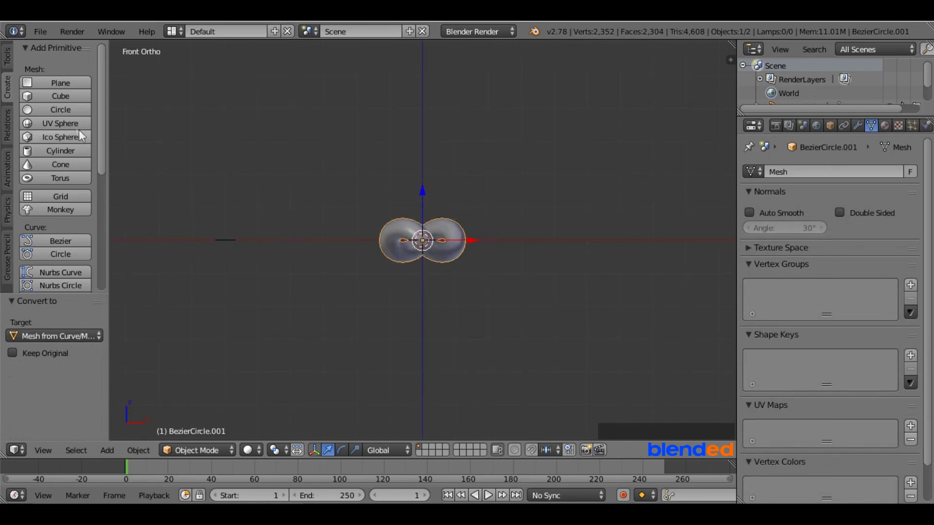
# Add a cube at the origin and scale it to 1.5
pyautogui.click(59, 97)
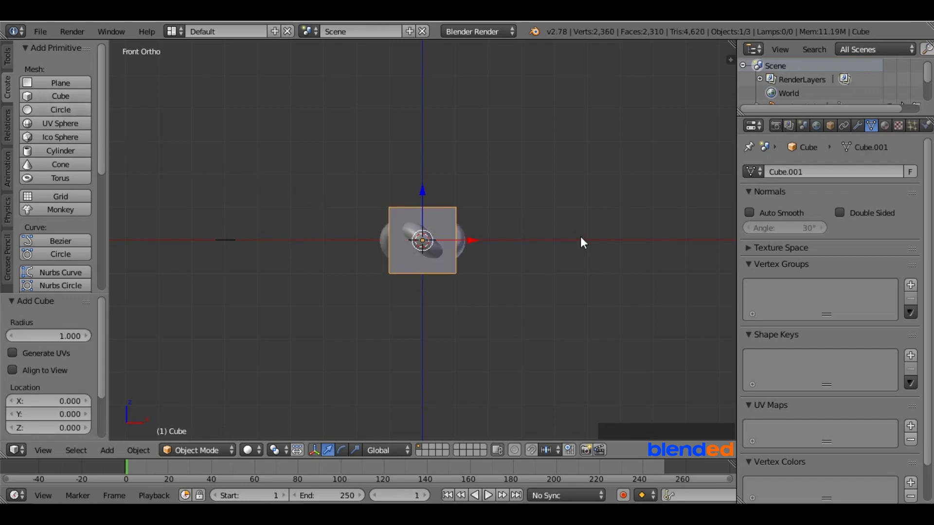
pyautogui.press('s')
pyautogui.press('KP_1')
pyautogui.press('KP_Decimal')
pyautogui.press('KP_5')
# Confirm the cube's 1.5 scale
pyautogui.press('Return')
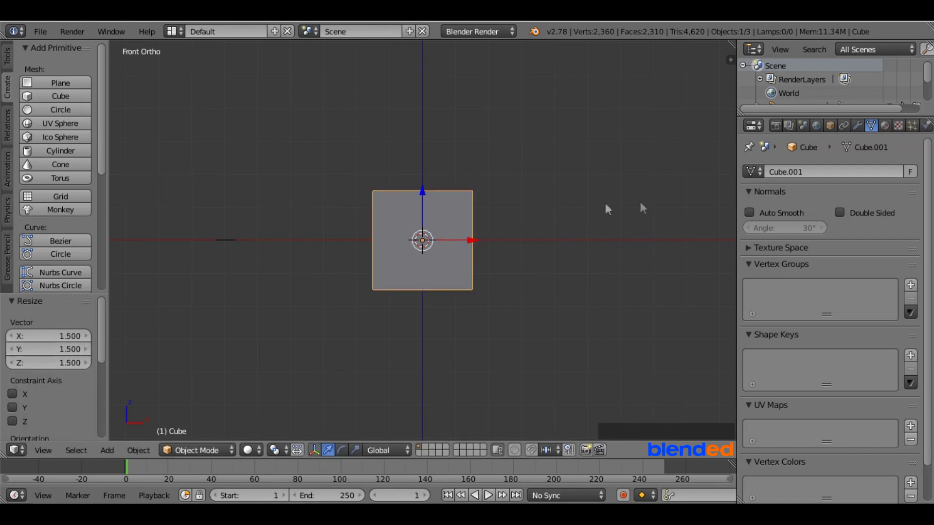
# Set the cube's Maximum Draw Type to Bounds and move it 1.96 up along Z
pyautogui.click(830, 125)
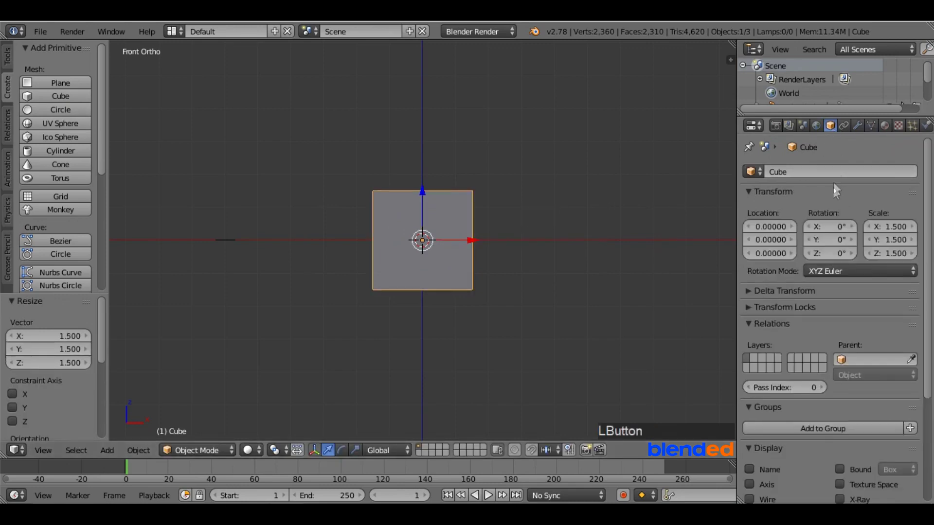
pyautogui.moveTo(927, 312); pyautogui.dragTo(918, 422)
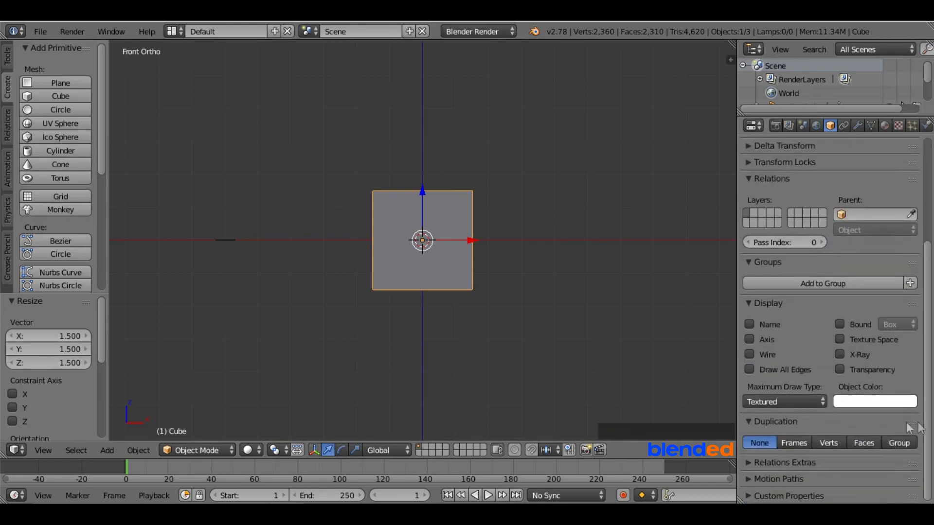
pyautogui.click(798, 402)
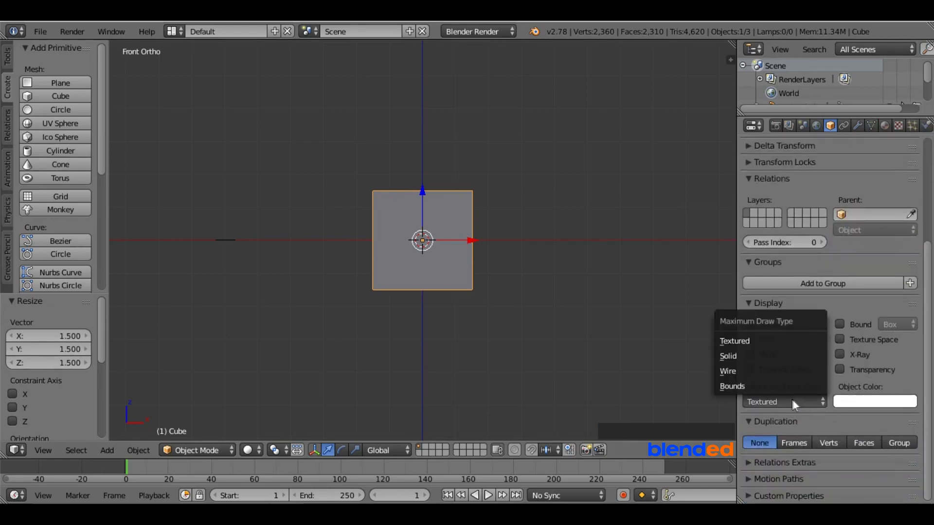
pyautogui.click(763, 386)
pyautogui.scroll(5, 423, 202)
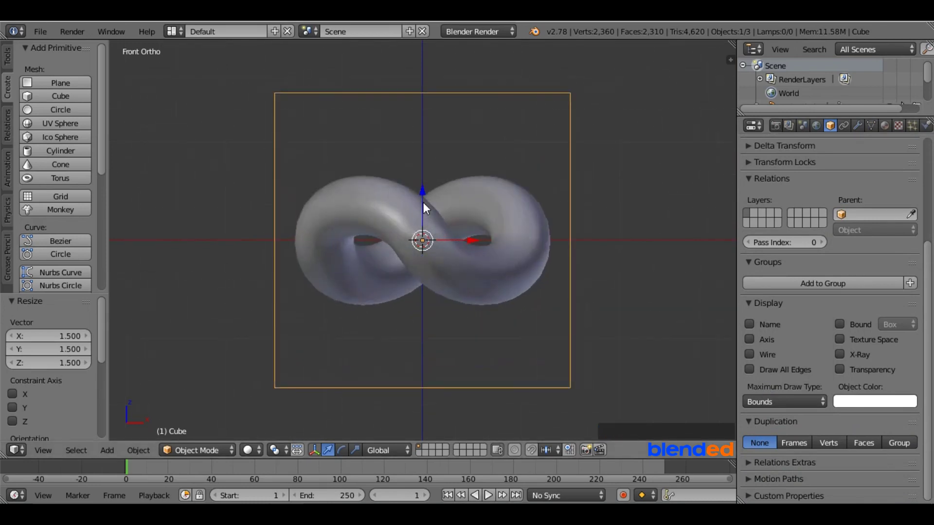
pyautogui.moveTo(423, 192); pyautogui.dragTo(407, 400)
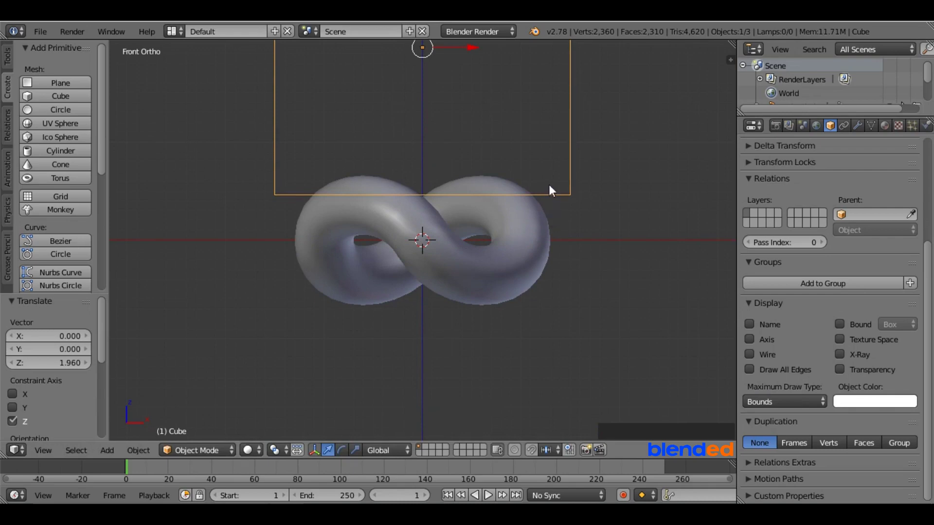
# Duplicate the bounds box and move the copy 3.92 down along Z below the link
pyautogui.hotkey('shift', 'd')
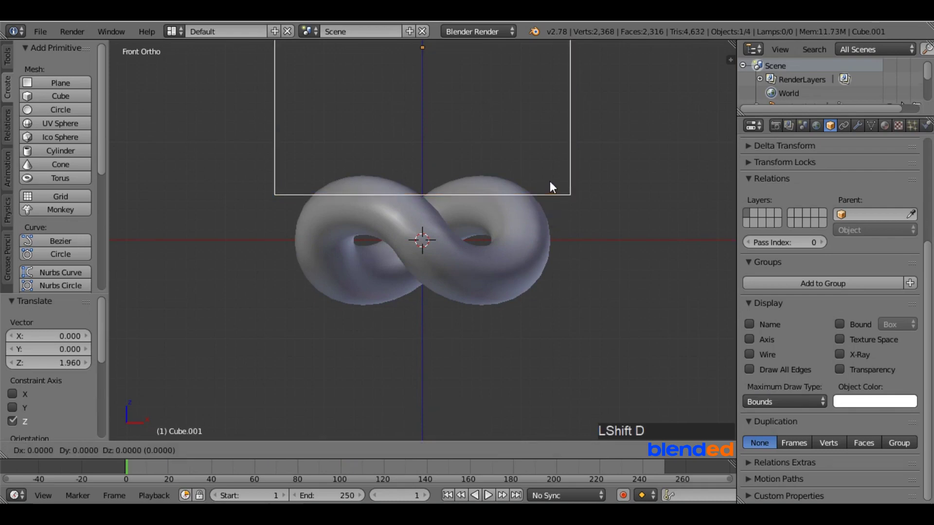
pyautogui.press('z')
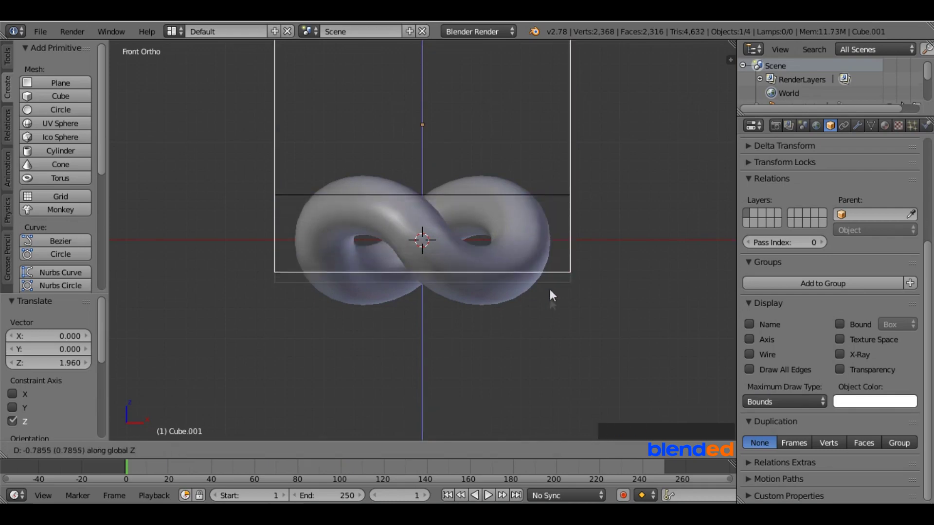
pyautogui.click(546, 170)
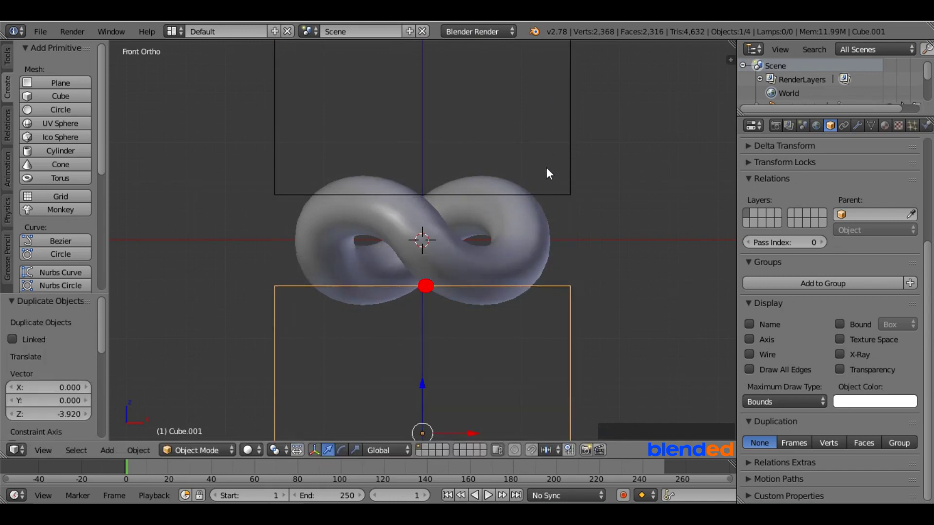
# Join the upper and lower boxes into a single Cube object
pyautogui.press('shift')
pyautogui.keyDown('shift'); pyautogui.rightClick(570, 158); pyautogui.keyUp('shift')
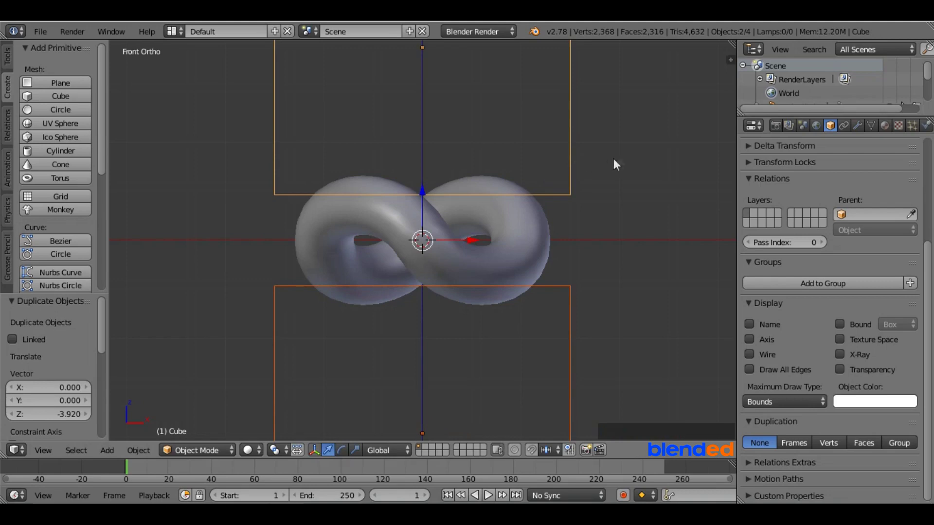
pyautogui.press('ctrl')
pyautogui.hotkey('ctrl', 'j')
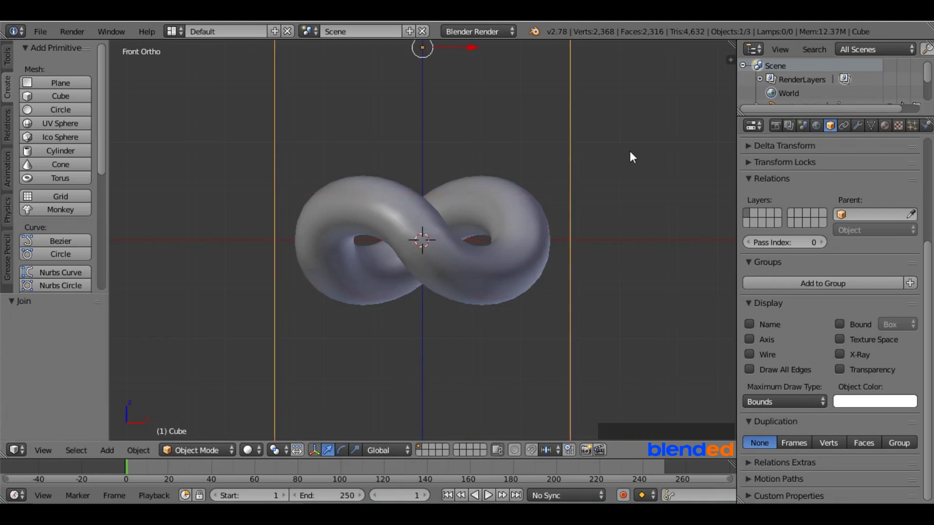
# Add a Boolean modifier to the link, set Difference with object Cube, and apply it
pyautogui.rightClick(483, 193)
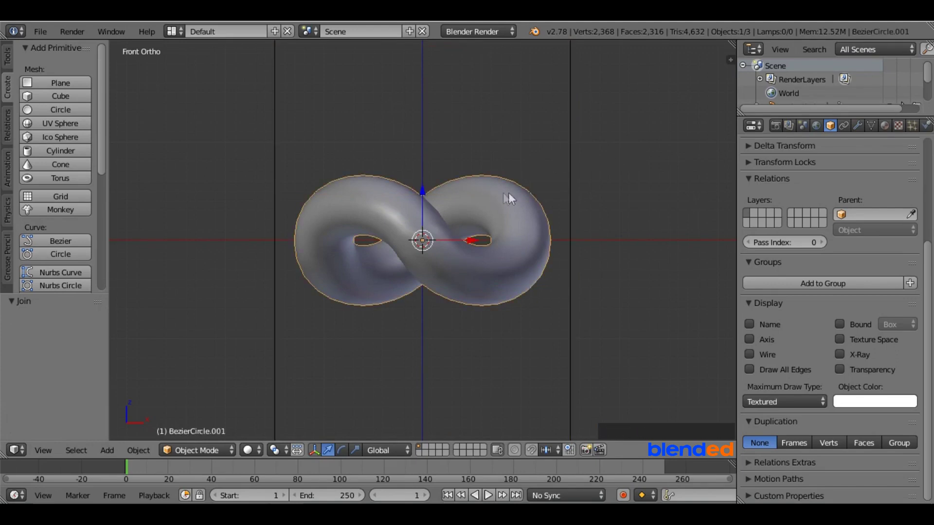
pyautogui.click(858, 125)
pyautogui.click(818, 170)
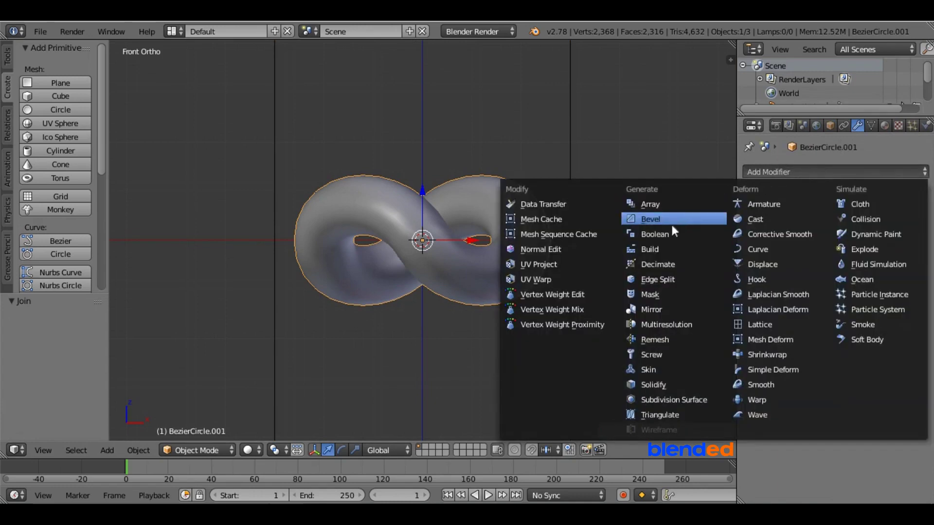
pyautogui.click(665, 242)
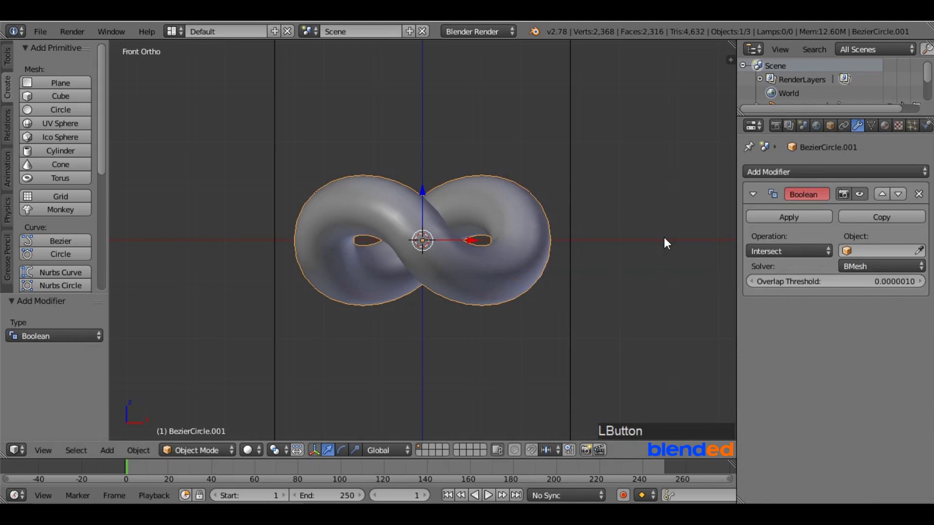
pyautogui.click(762, 250)
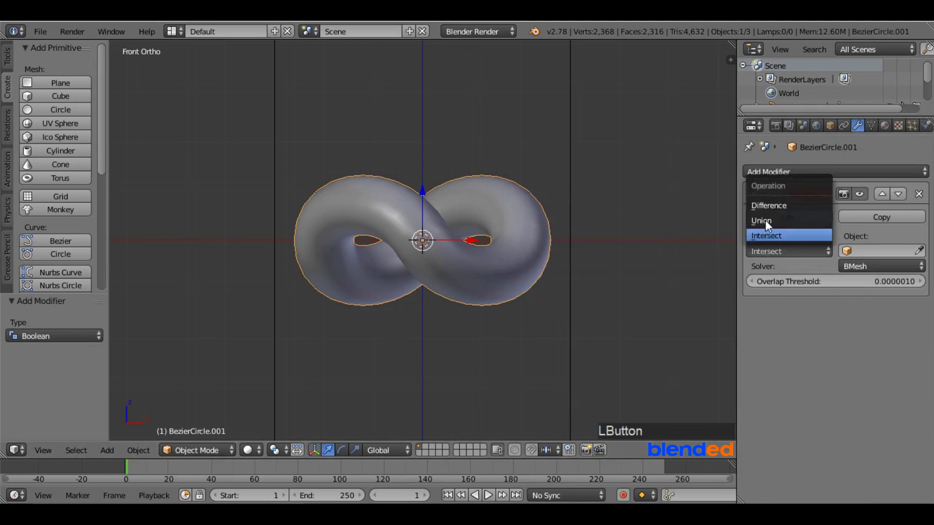
pyautogui.click(765, 207)
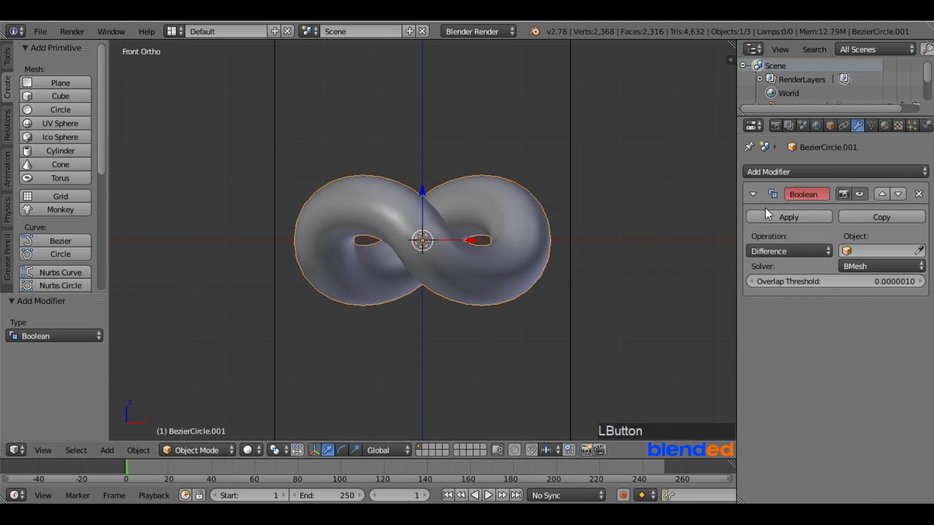
pyautogui.click(839, 251)
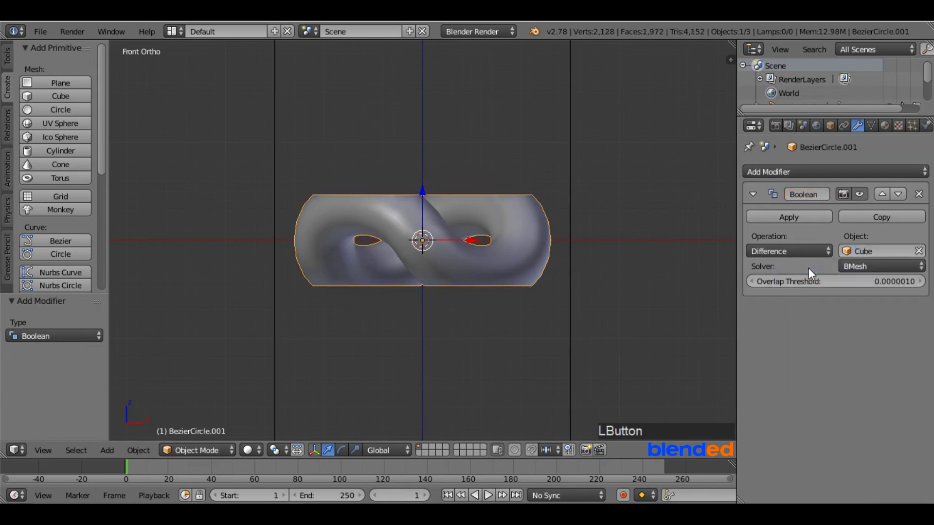
pyautogui.click(778, 218)
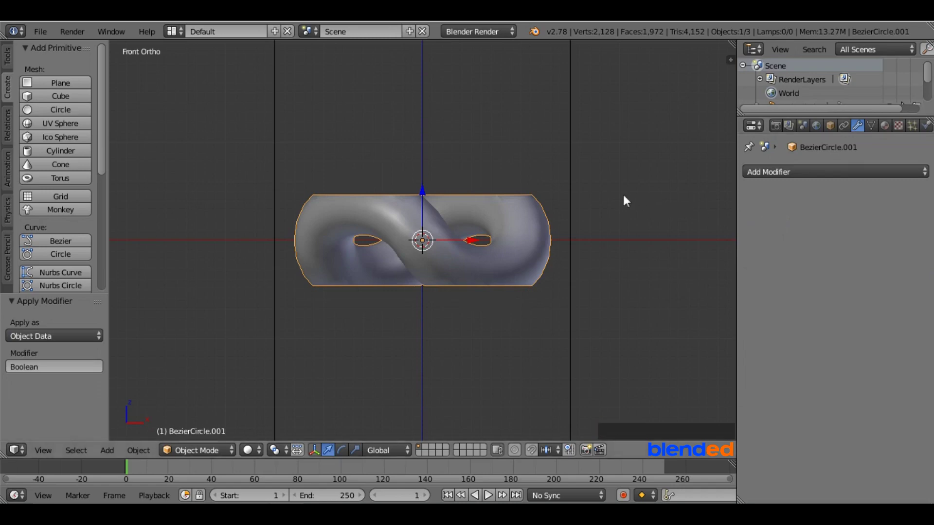
pyautogui.scroll(-1, 618, 194)
pyautogui.scroll(-3, 616, 195)
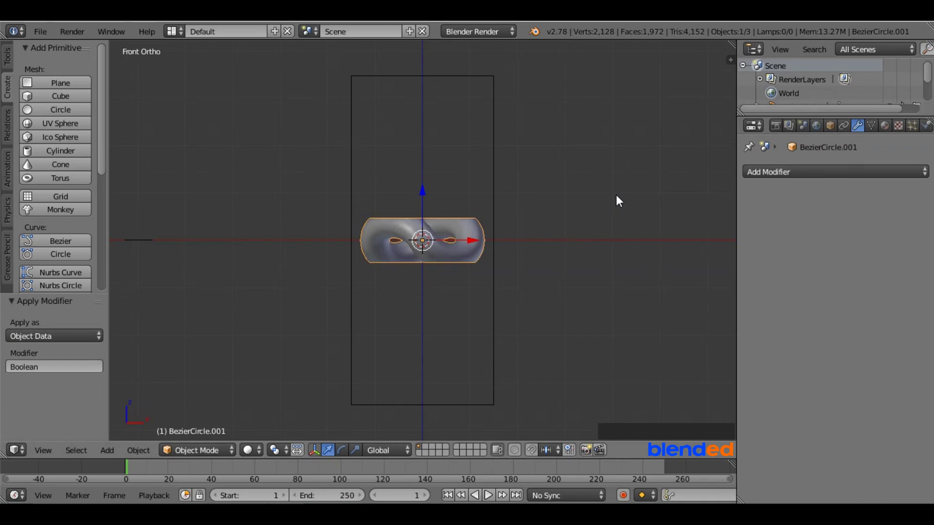
# Delete the profile circle and the joined Cube, then view the link from the top
pyautogui.rightClick(139, 240)
pyautogui.press('shift')
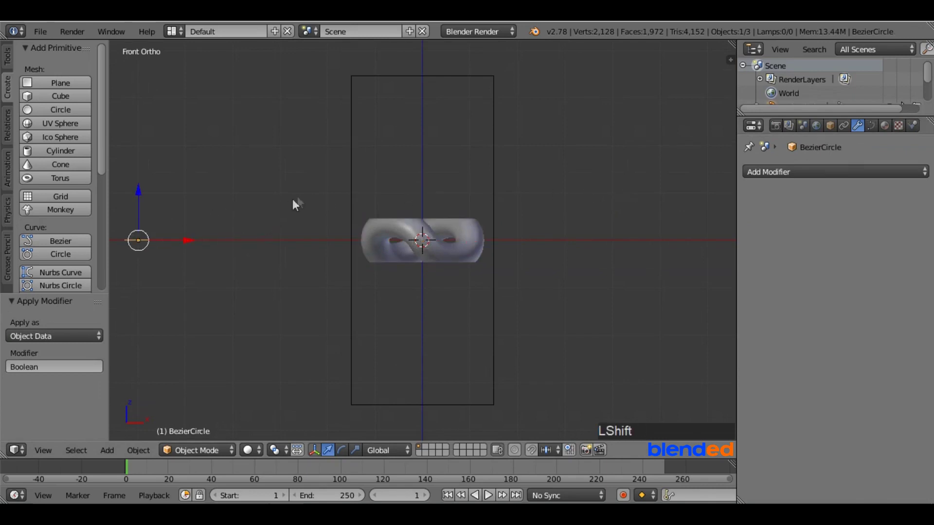
pyautogui.keyDown('shift'); pyautogui.rightClick(351, 149); pyautogui.keyUp('shift')
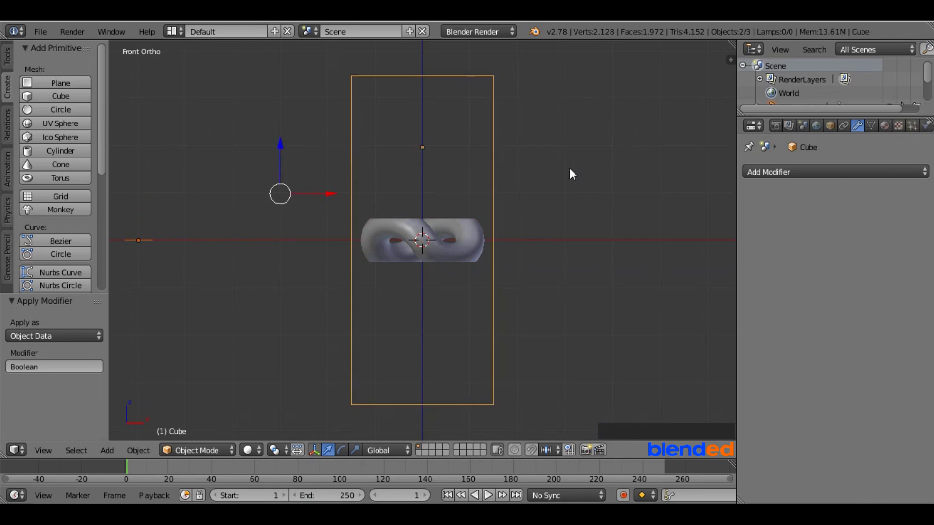
pyautogui.press('x')
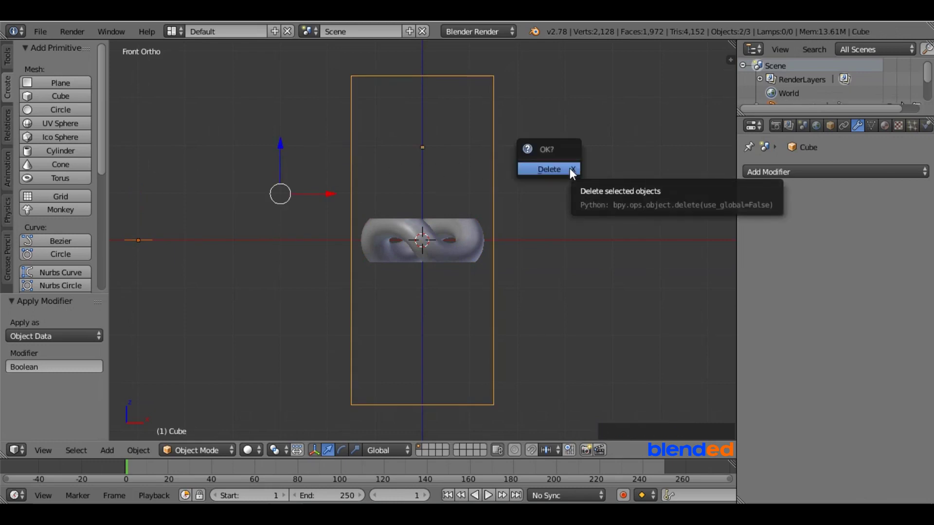
pyautogui.press('Return')
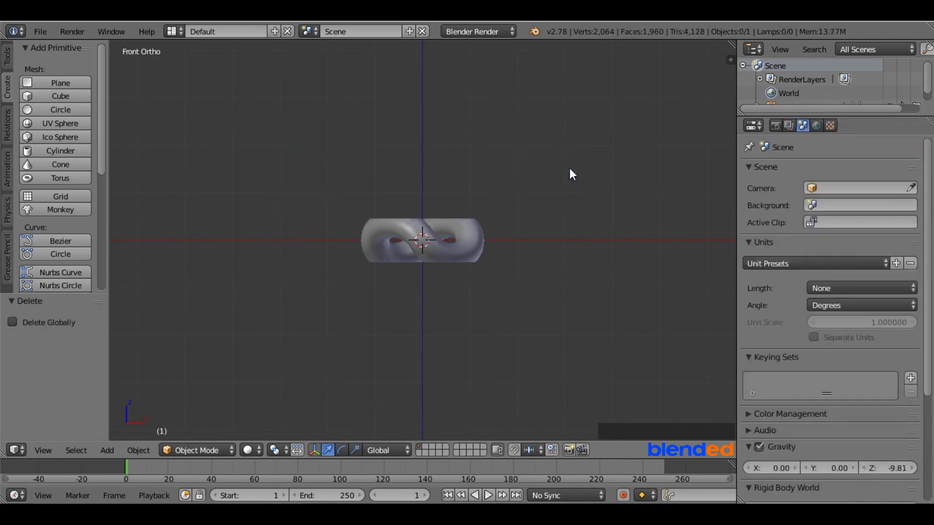
pyautogui.press('KP_7')
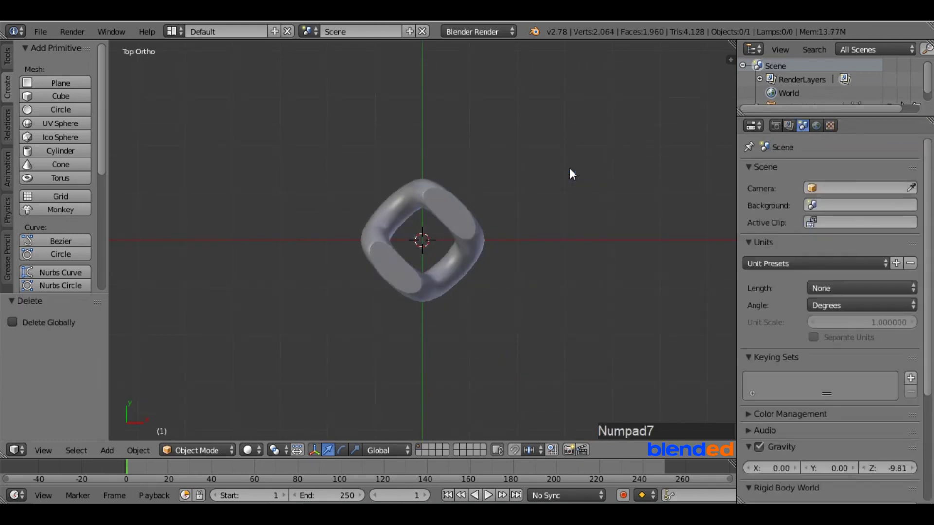
# Move the link to X −5.175 and place a duplicate about 1.33 along X, interlocking with it
pyautogui.rightClick(458, 216)
pyautogui.moveTo(471, 239); pyautogui.dragTo(226, 239)
pyautogui.press('shift')
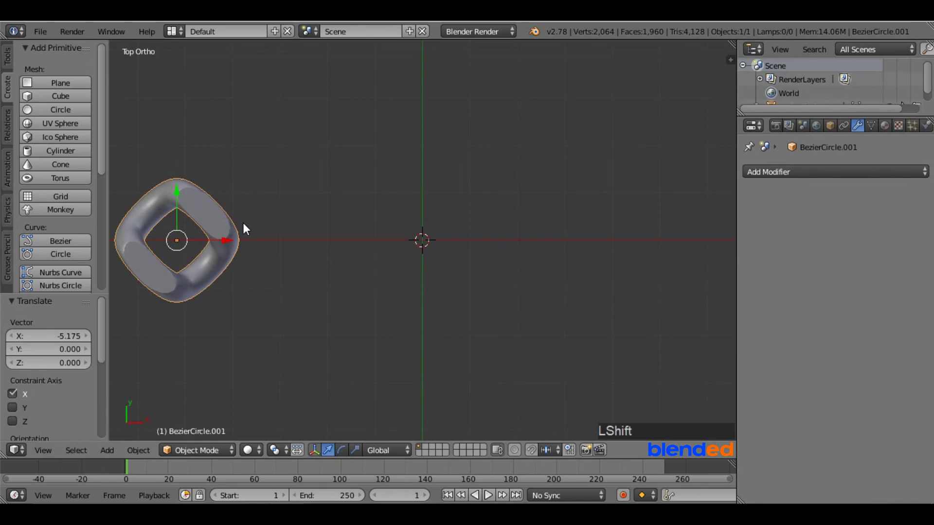
pyautogui.hotkey('shift', 'd')
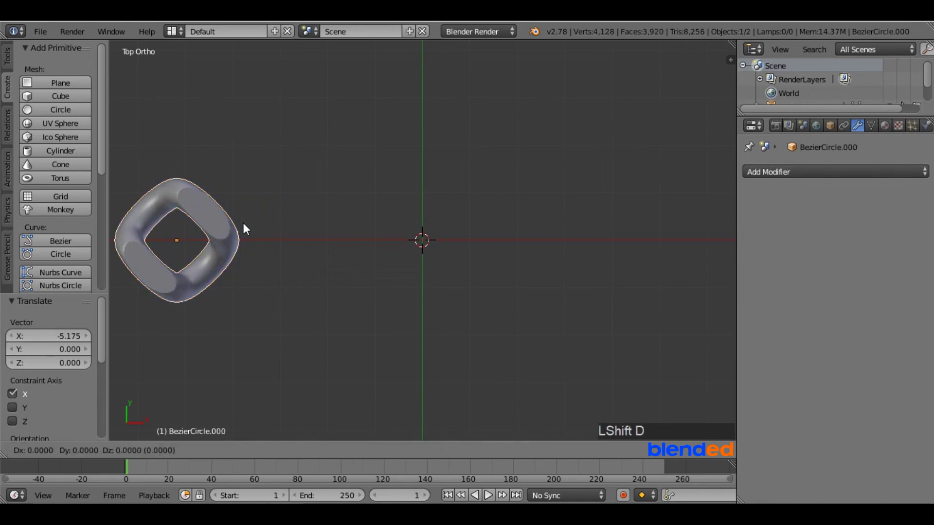
pyautogui.press('x')
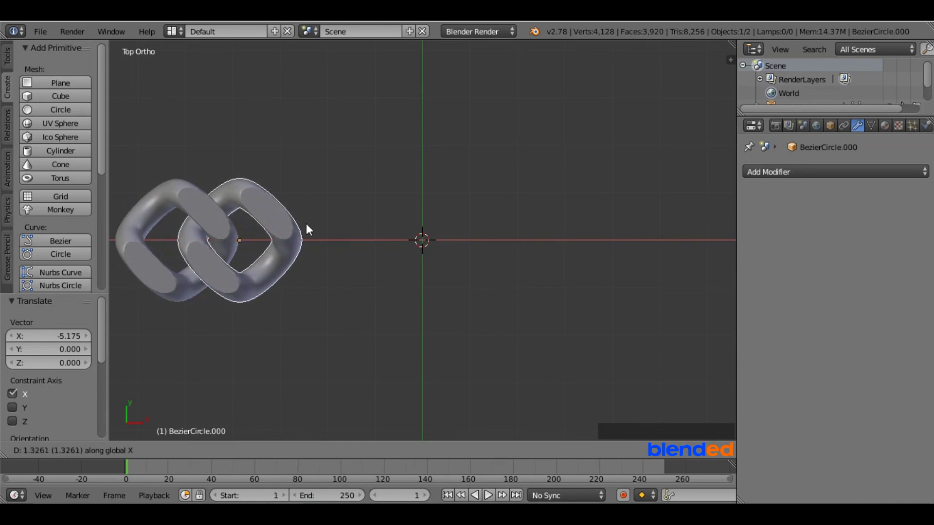
pyautogui.click(306, 228)
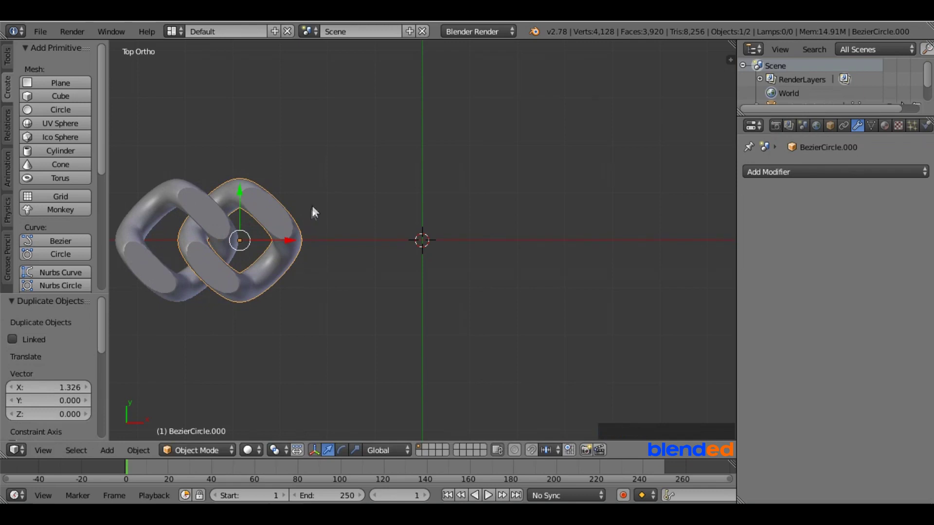
# Repeat the 1.326 X duplicate until the row has twenty links, then lasso-select them all
pyautogui.hotkey('shift', 'r')
pyautogui.hotkey('shift', 'r')
pyautogui.hotkey('shift', 'r')
pyautogui.hotkey('shift', 'r')
pyautogui.hotkey('shift', 'r')
pyautogui.hotkey('shift', 'r')
pyautogui.hotkey('shift', 'r')
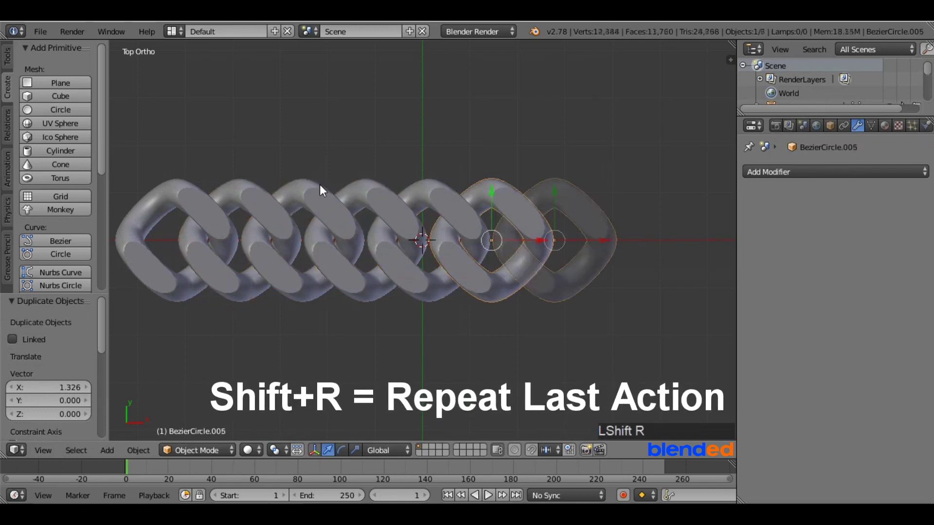
pyautogui.scroll(-5, 320, 185)
pyautogui.hotkey('shift', 'r')
pyautogui.hotkey('shift', 'r')
pyautogui.hotkey('shift', 'r')
pyautogui.hotkey('shift', 'r')
pyautogui.hotkey('shift', 'r')
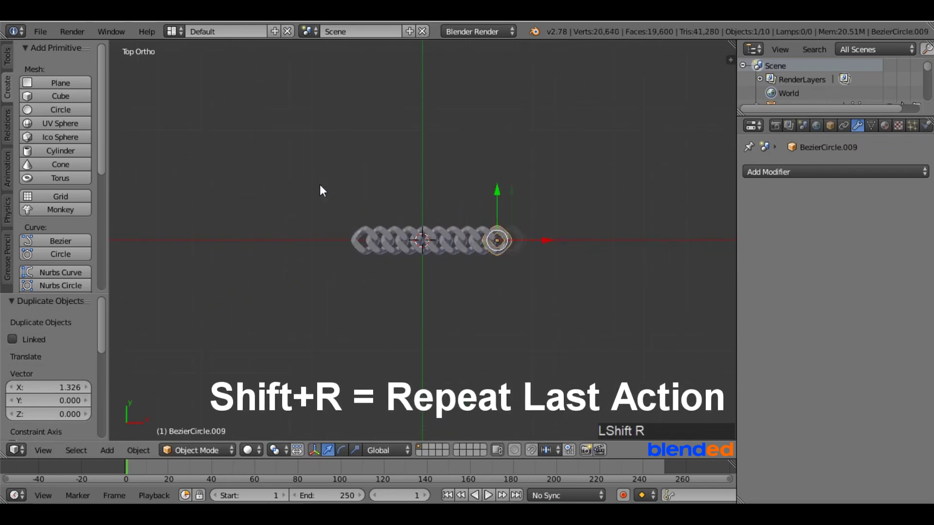
pyautogui.hotkey('shift', 'r')
pyautogui.hotkey('shift', 'r')
pyautogui.hotkey('shift', 'r')
pyautogui.hotkey('shift', 'r')
pyautogui.hotkey('shift', 'r')
pyautogui.hotkey('shift', 'r')
pyautogui.scroll(2, 372, 173)
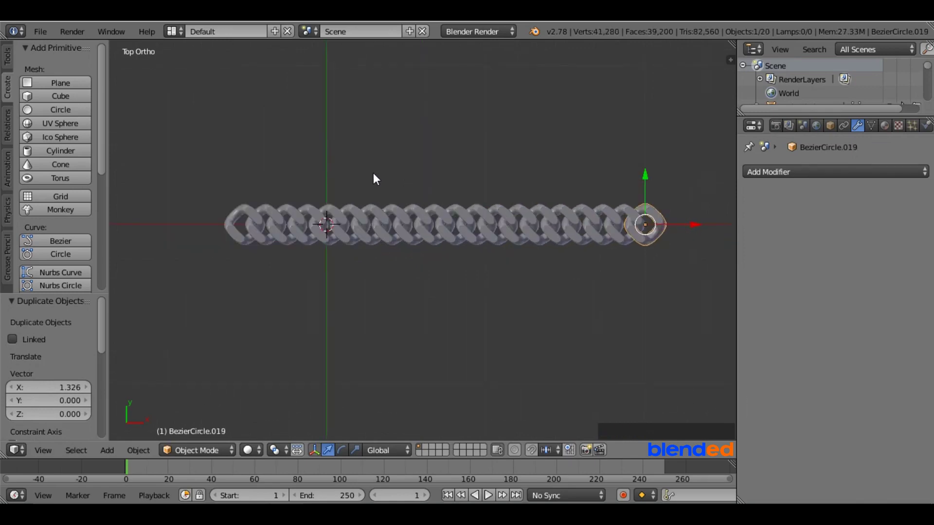
pyautogui.keyDown('ctrl'); pyautogui.click(234, 160); pyautogui.keyUp('ctrl')
pyautogui.moveTo(183, 204)
pyautogui.keyDown('ctrl'); pyautogui.mouseDown()
pyautogui.moveTo(176, 277)
pyautogui.moveTo(195, 307)
pyautogui.moveTo(238, 339)
pyautogui.moveTo(339, 365)
pyautogui.moveTo(557, 368)
pyautogui.moveTo(652, 347)
pyautogui.moveTo(702, 302)
pyautogui.moveTo(713, 215)
pyautogui.moveTo(696, 172)
pyautogui.moveTo(642, 136)
pyautogui.mouseUp(); pyautogui.keyUp('ctrl')
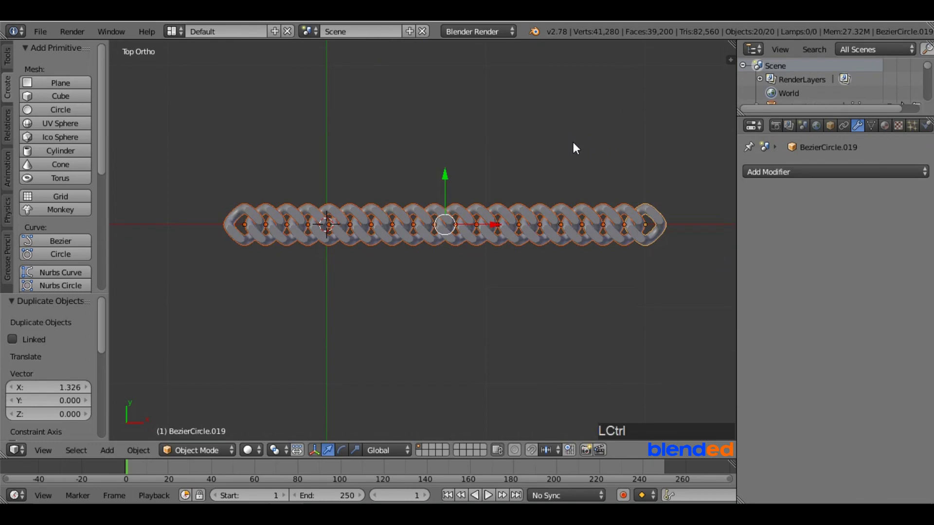
# Join the twenty links into one object and set its origin to geometry
pyautogui.hotkey('ctrl', 'j')
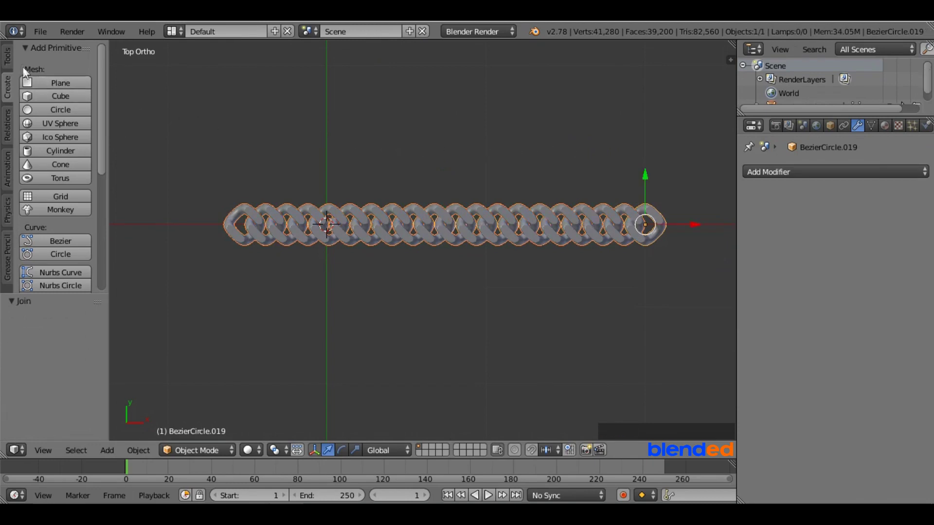
pyautogui.click(7, 53)
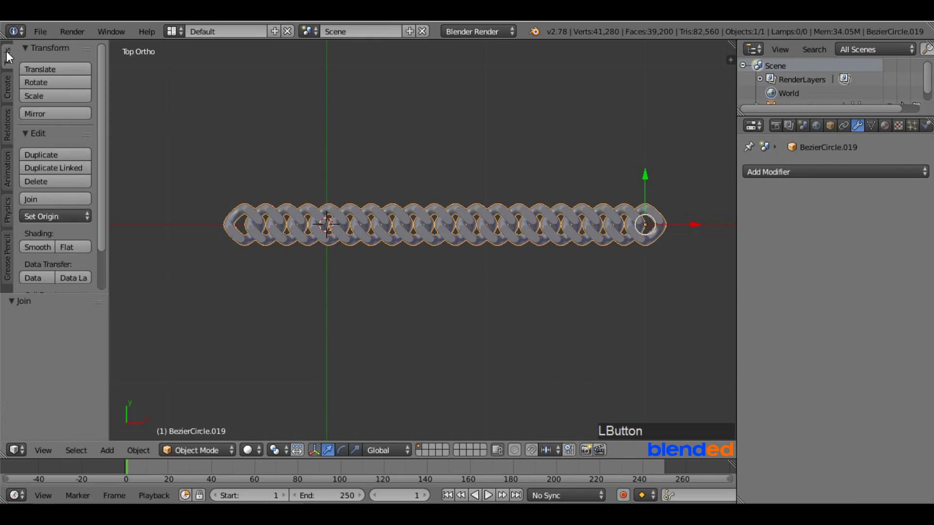
pyautogui.click(48, 217)
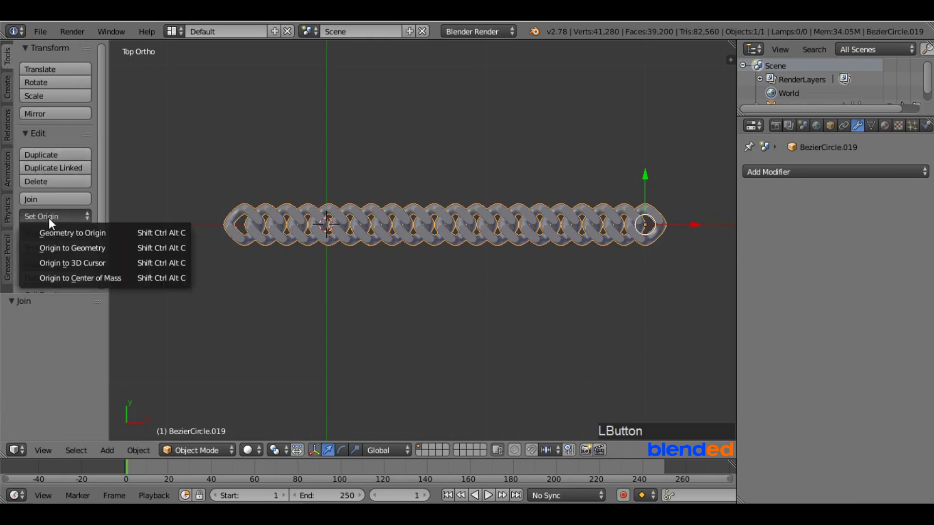
pyautogui.click(60, 247)
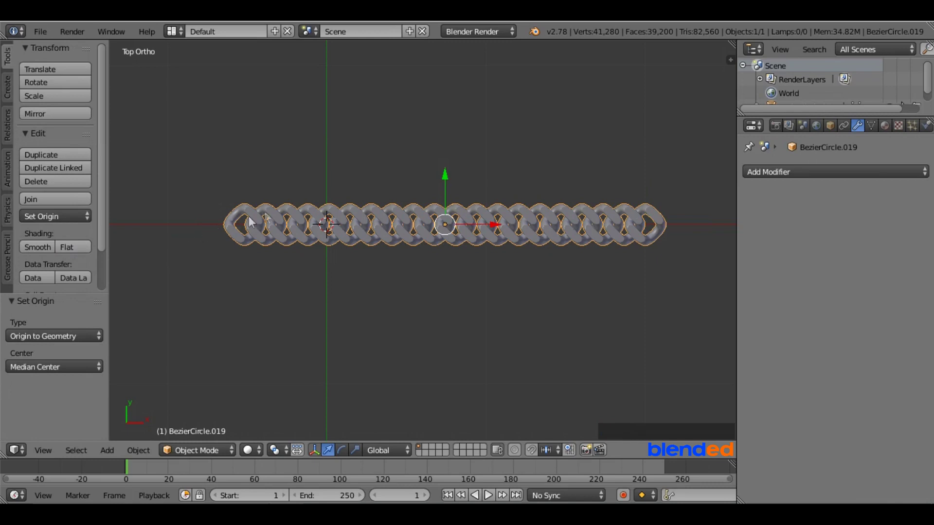
pyautogui.hotkey('shift', 's')
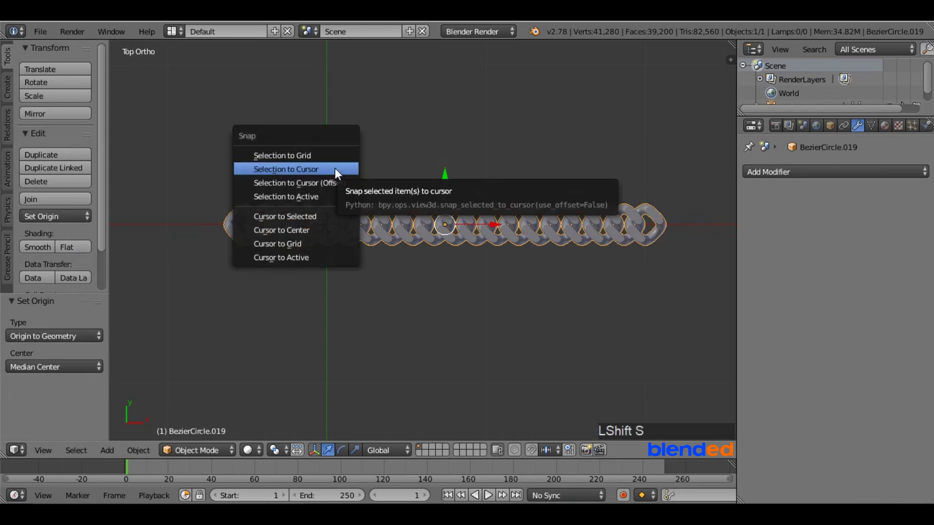
# Snap the chain to the 3D cursor and add a Bezier circle scaled by 5
pyautogui.click(289, 170)
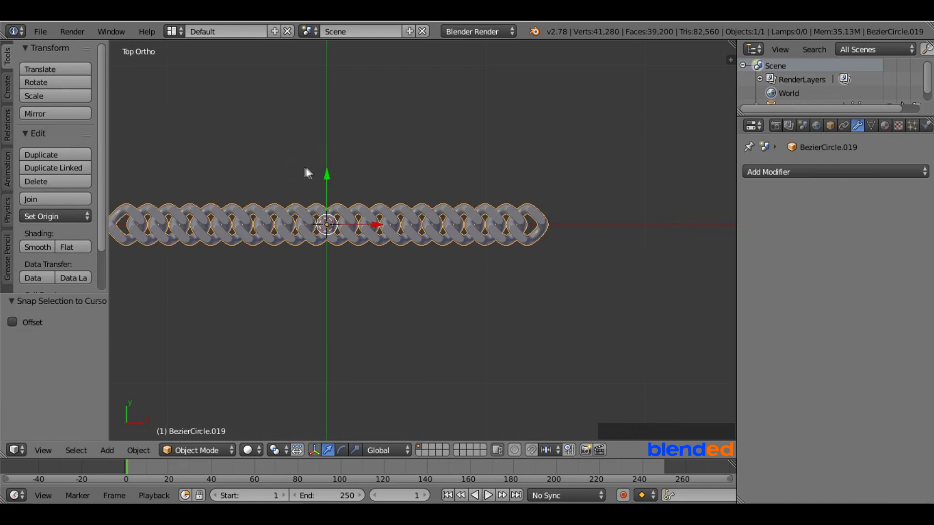
pyautogui.keyDown('shift'); pyautogui.moveTo(369, 173); pyautogui.dragTo(460, 168, button='middle'); pyautogui.keyUp('shift')
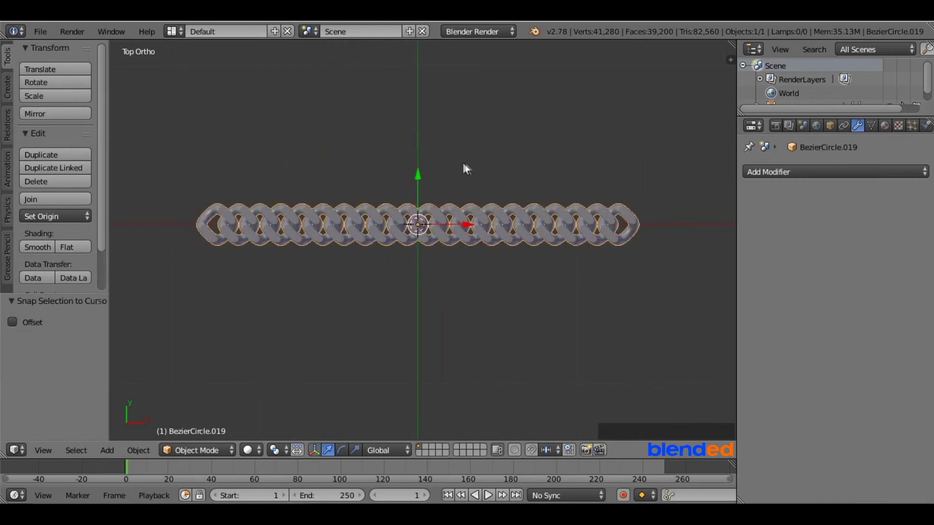
pyautogui.click(7, 87)
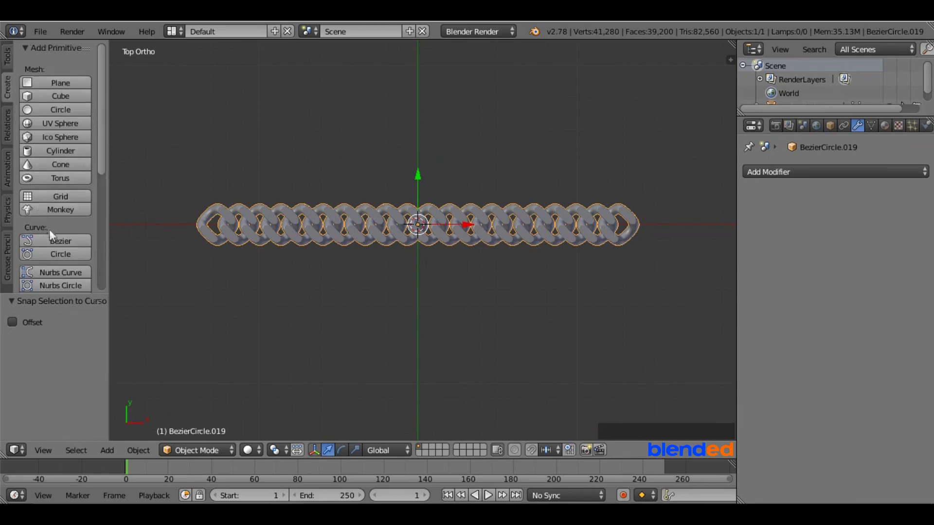
pyautogui.click(55, 255)
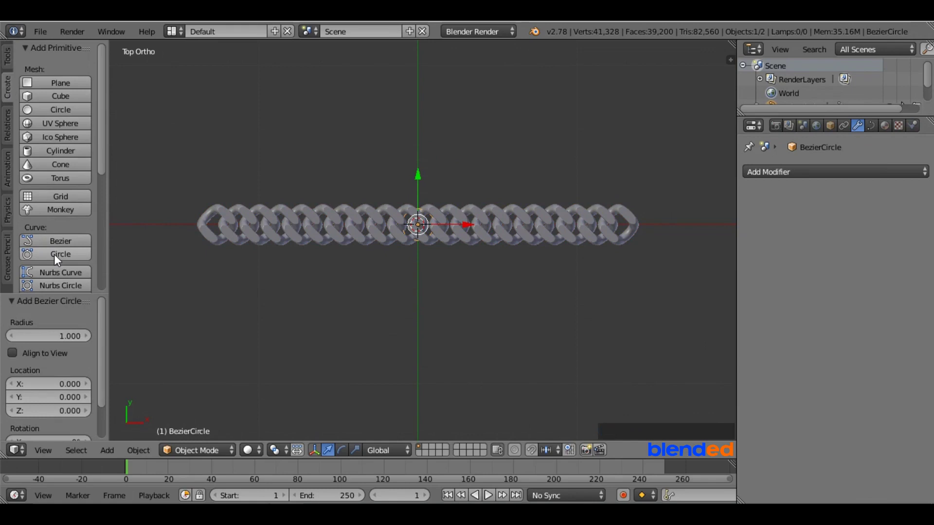
pyautogui.press('s')
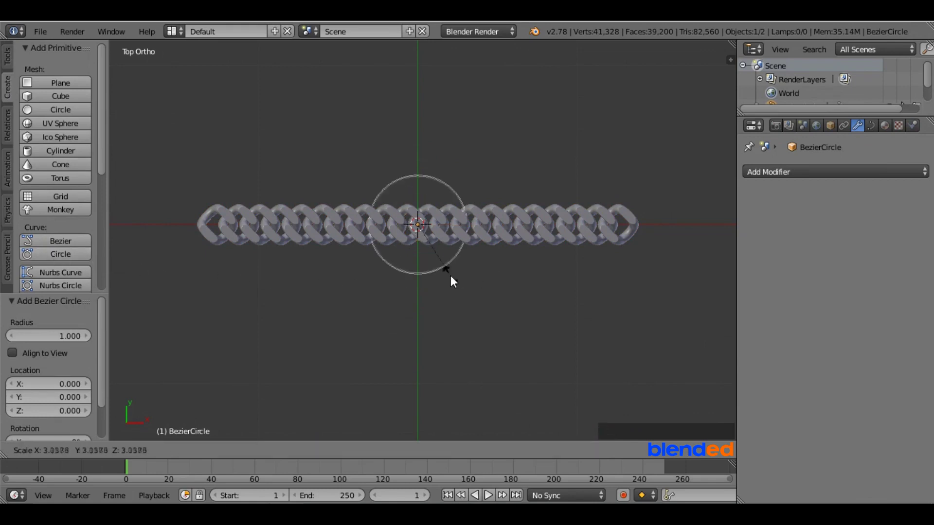
pyautogui.press('KP_5')
pyautogui.press('Return')
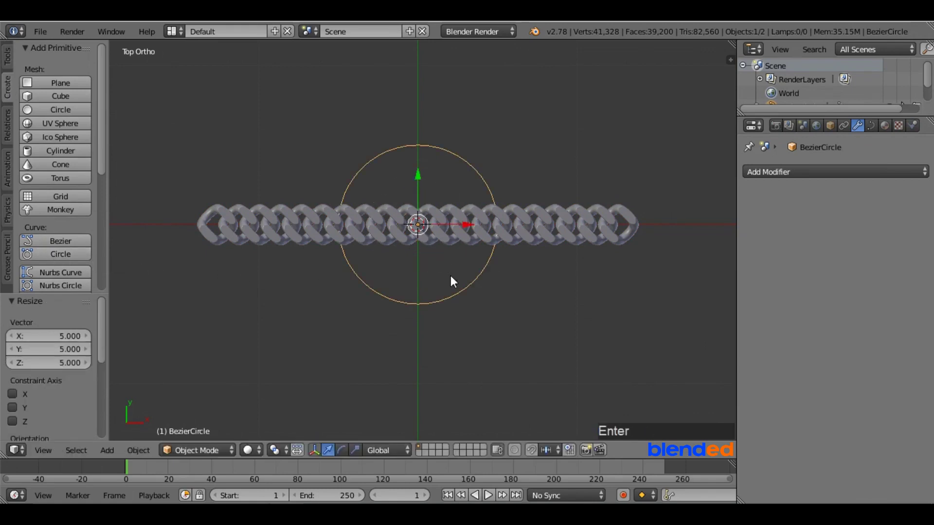
pyautogui.rightClick(480, 234)
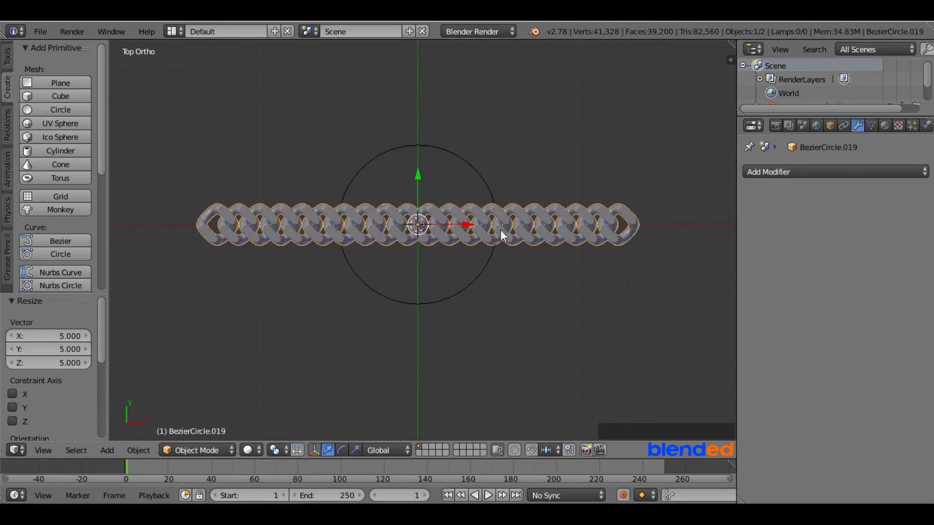
# Add a Curve modifier to the chain that follows the Bezier circle
pyautogui.click(831, 171)
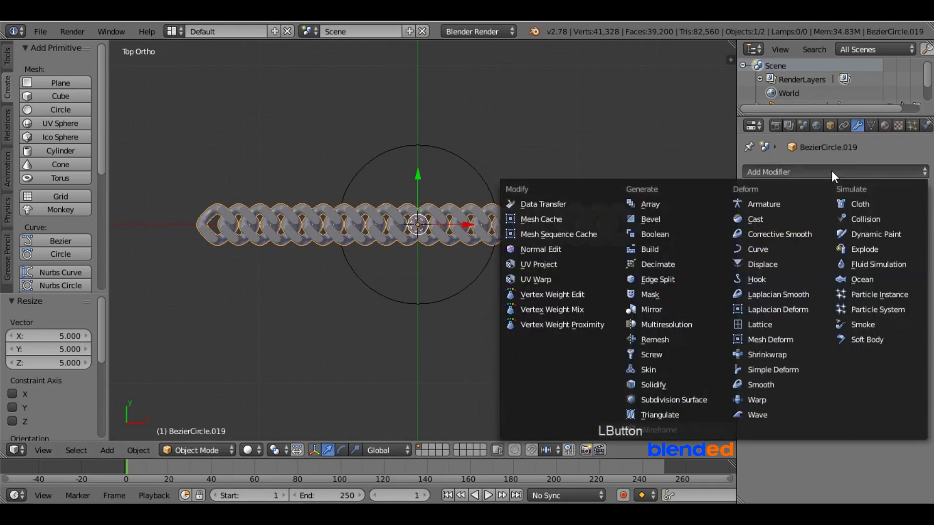
pyautogui.click(758, 249)
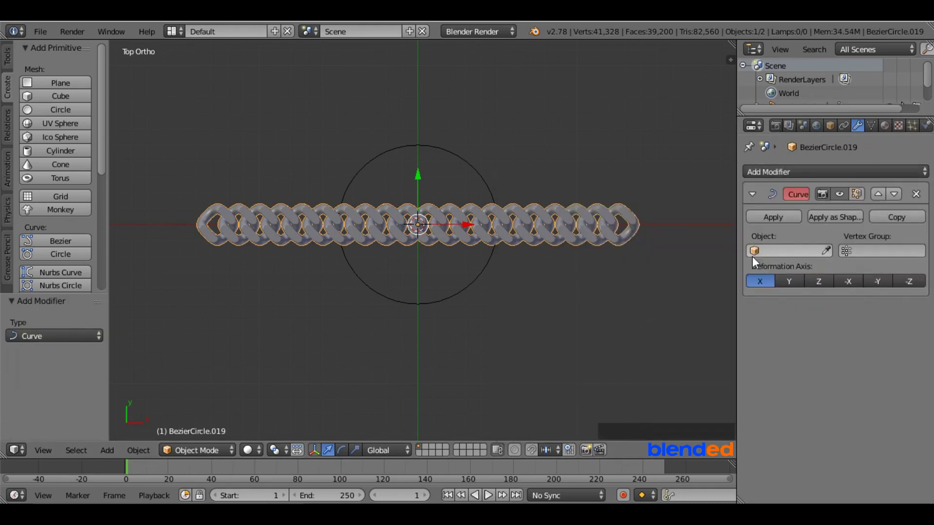
pyautogui.click(754, 252)
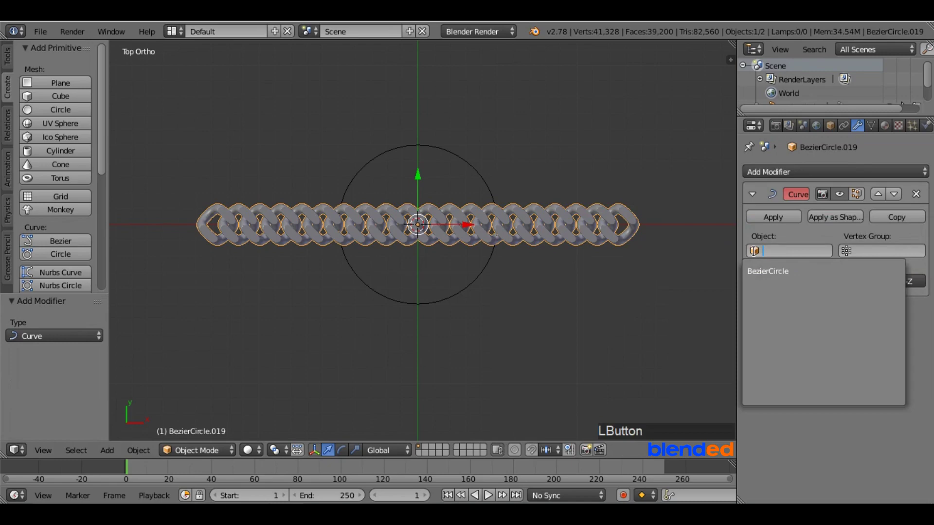
pyautogui.click(761, 271)
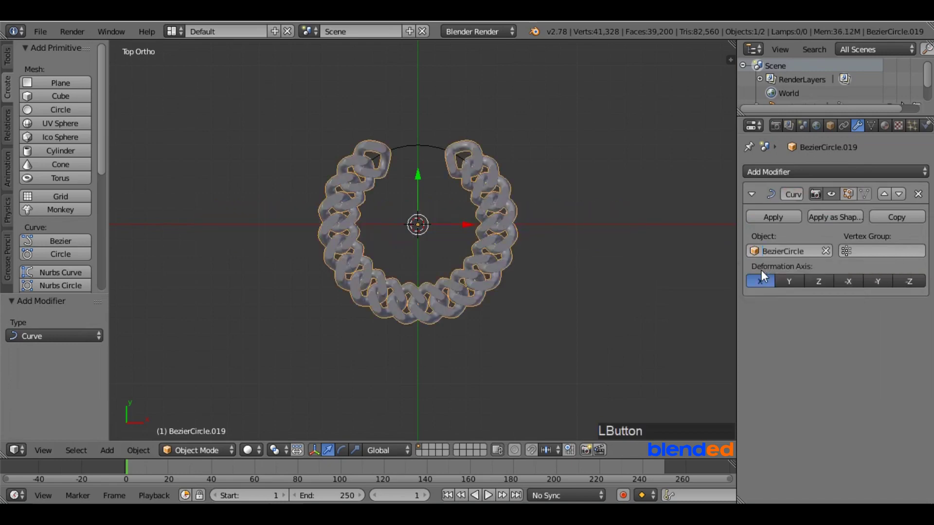
pyautogui.scroll(3, 577, 252)
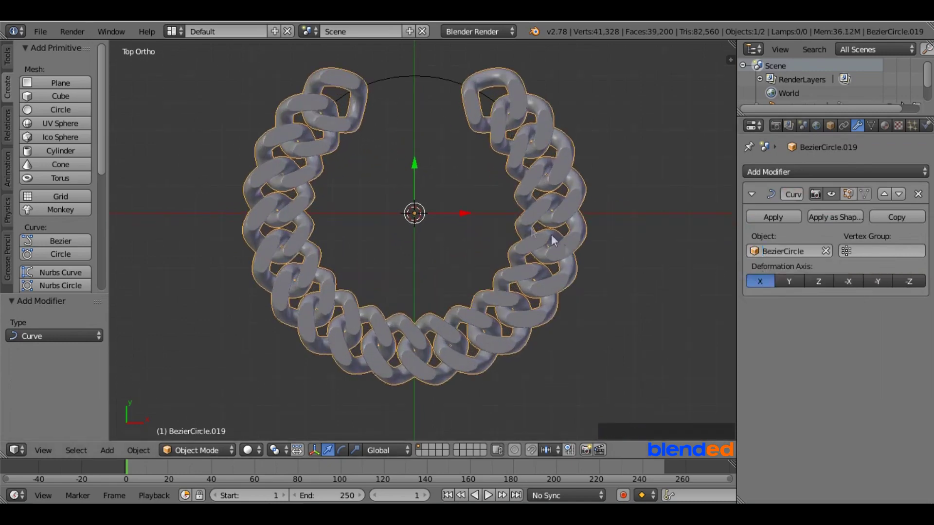
# Scale the Bezier circle up slightly and set the modifier's deformation axis to −X
pyautogui.rightClick(421, 80)
pyautogui.press('s')
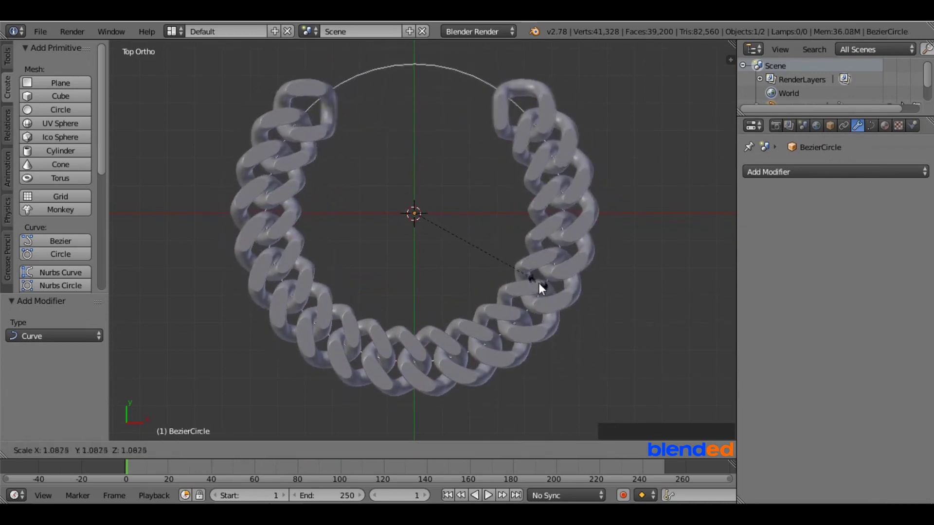
pyautogui.click(545, 294)
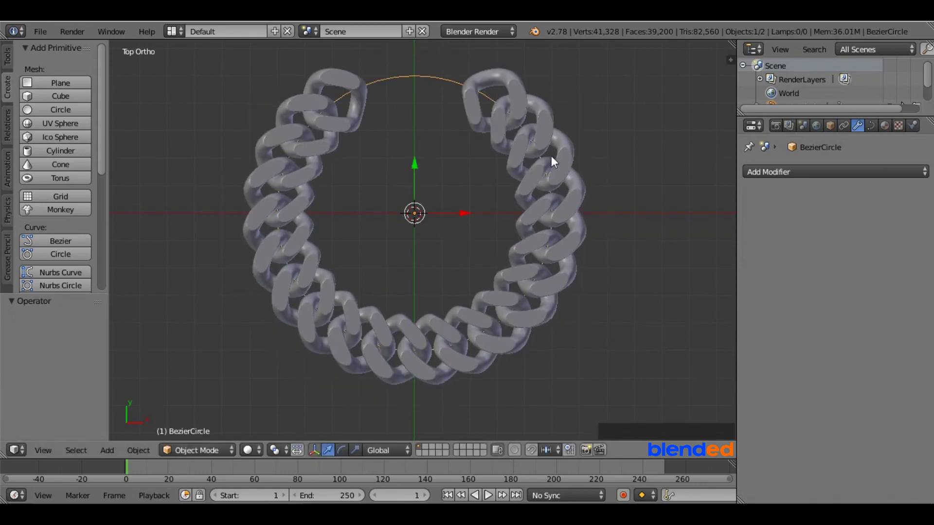
pyautogui.rightClick(564, 155)
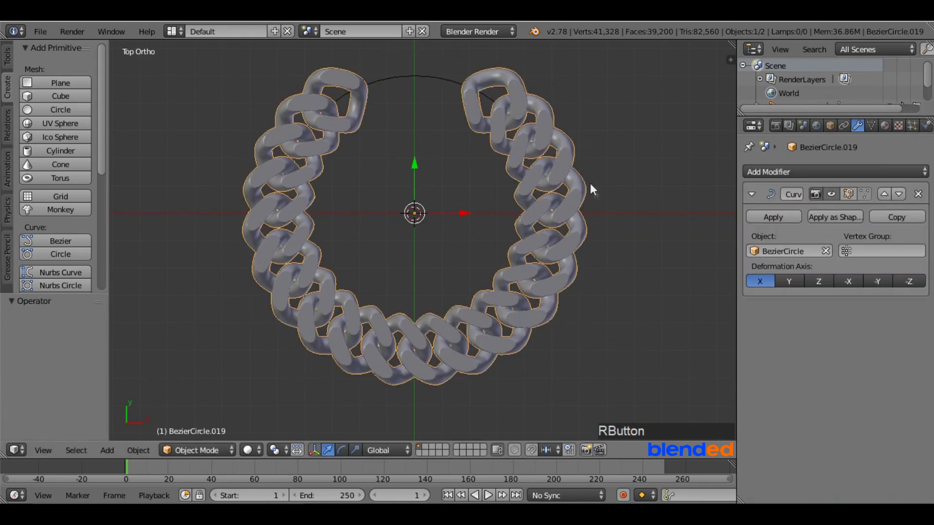
pyautogui.click(843, 282)
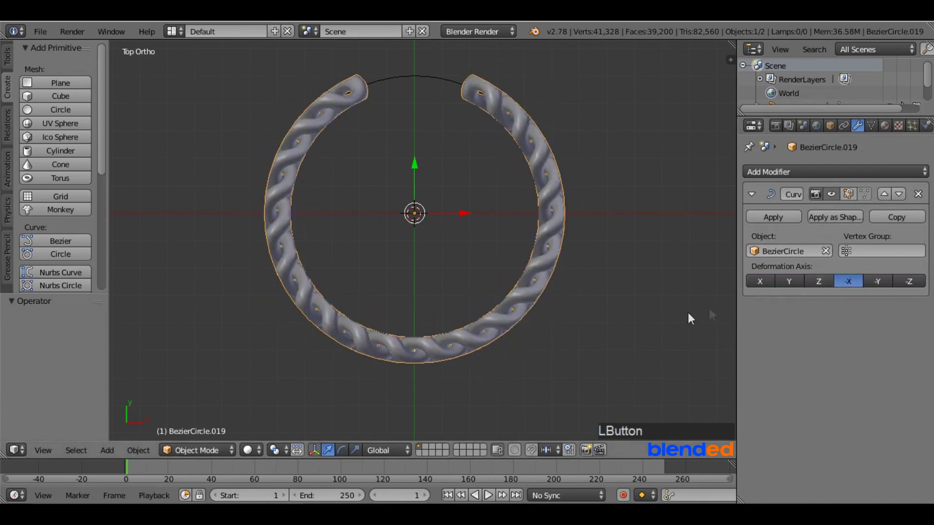
# Orbit around the twisted ring to inspect it and scale the Bezier circle back down
pyautogui.moveTo(555, 356); pyautogui.dragTo(476, 271, button='middle')
pyautogui.scroll(2, 486, 286)
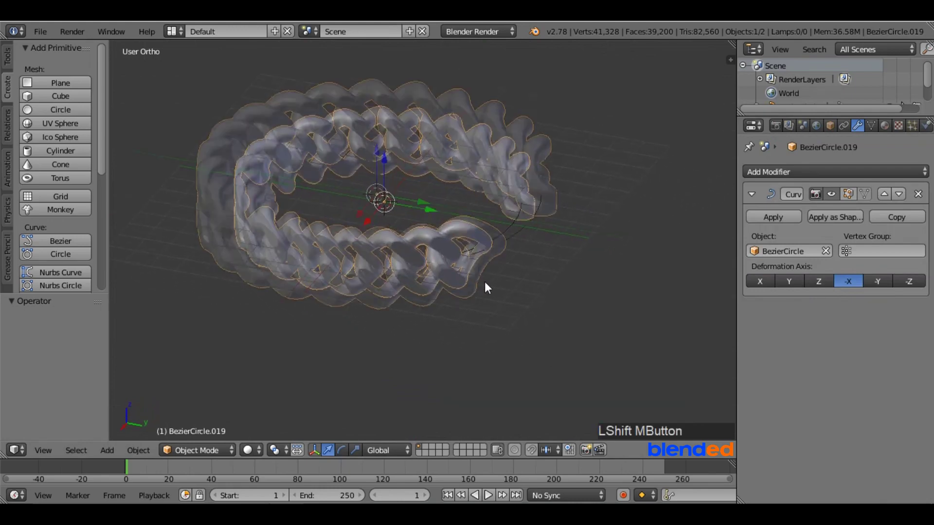
pyautogui.moveTo(547, 295); pyautogui.dragTo(453, 287, button='middle')
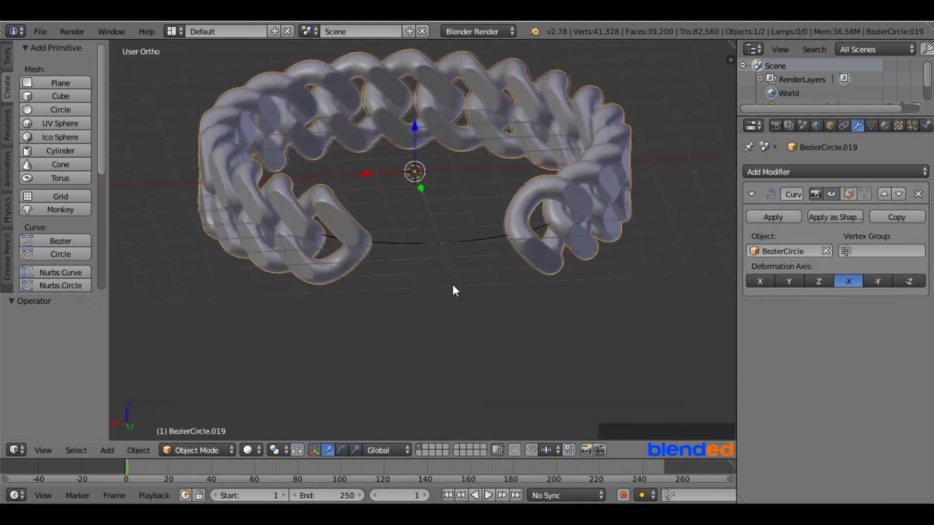
pyautogui.rightClick(448, 243)
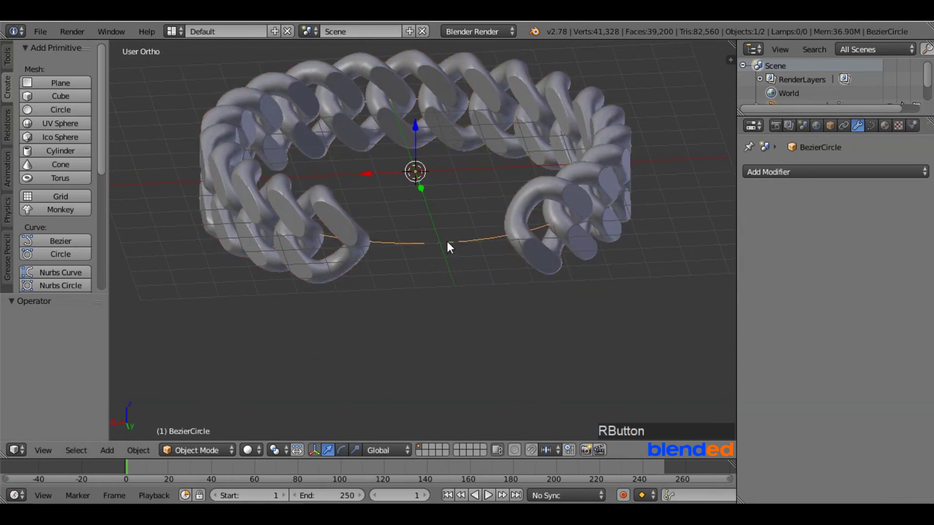
pyautogui.press('s')
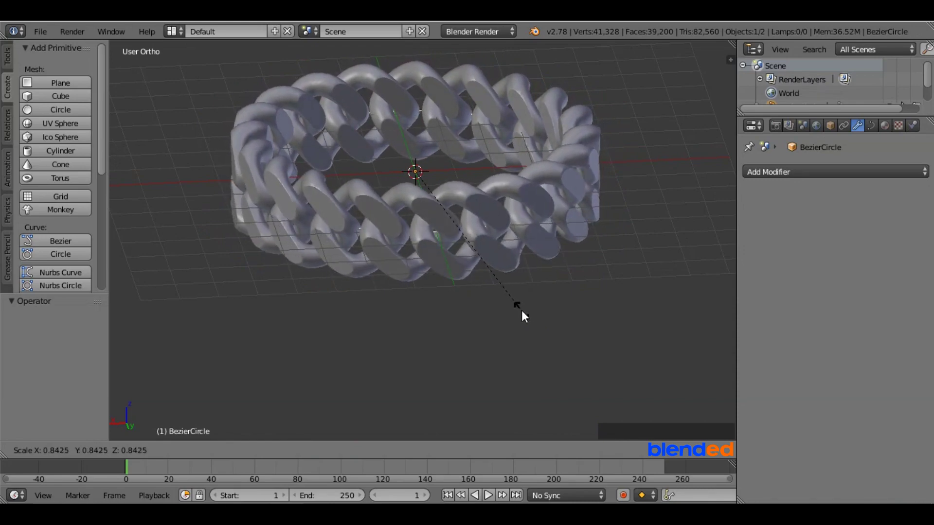
pyautogui.click(522, 311)
pyautogui.moveTo(522, 311); pyautogui.dragTo(548, 201, button='middle')
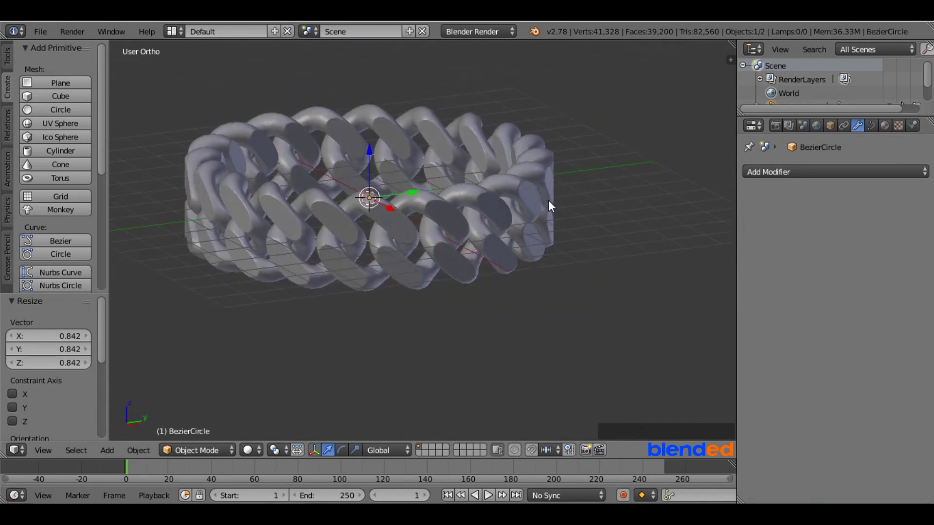
pyautogui.moveTo(548, 200); pyautogui.dragTo(448, 205, button='middle')
# Undo back to the X-axis open ring, seen from top view with everything deselected
pyautogui.hotkey('ctrl', 'z')
pyautogui.hotkey('ctrl', 'z')
pyautogui.hotkey('ctrl', 'z')
pyautogui.hotkey('ctrl', 'z')
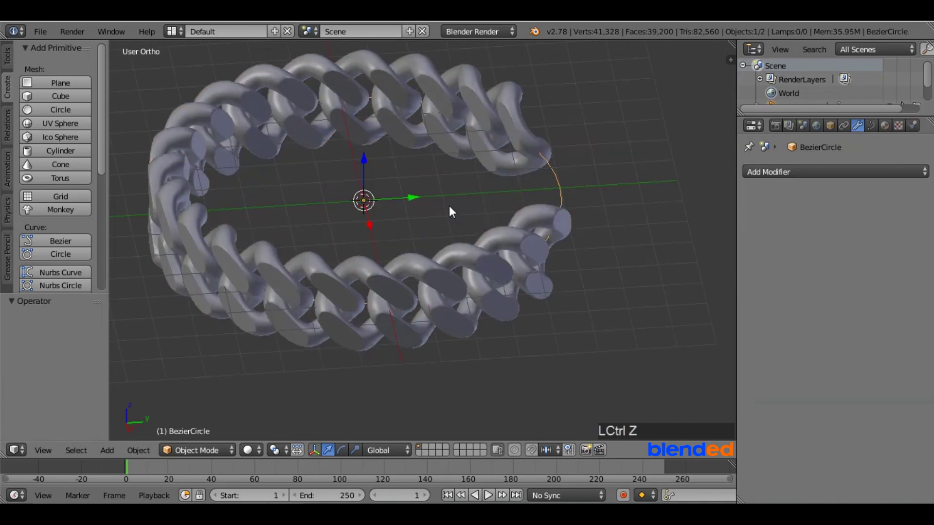
pyautogui.hotkey('ctrl', 'z')
pyautogui.press('KP_7')
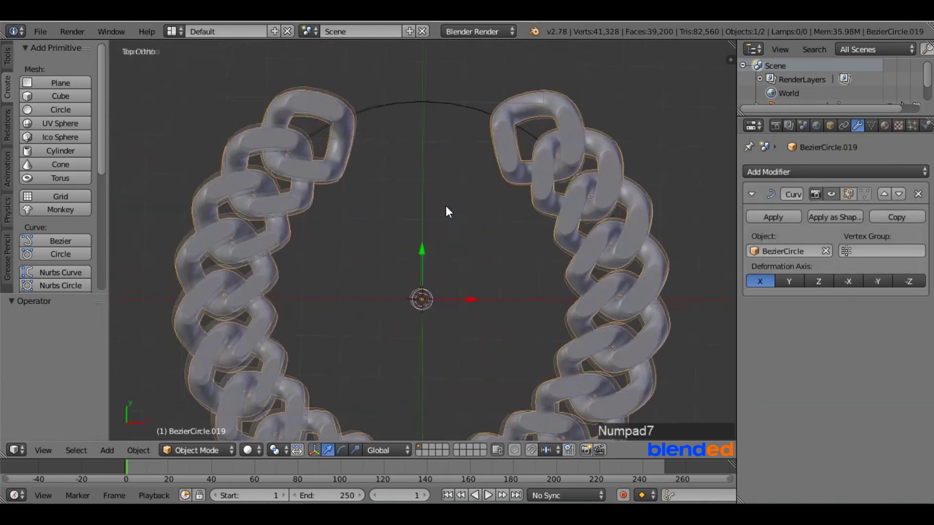
pyautogui.scroll(-4, 445, 206)
pyautogui.keyDown('shift'); pyautogui.moveTo(443, 214); pyautogui.dragTo(385, 161, button='middle'); pyautogui.keyUp('shift')
pyautogui.press('a')
pyautogui.rightClick(384, 104)
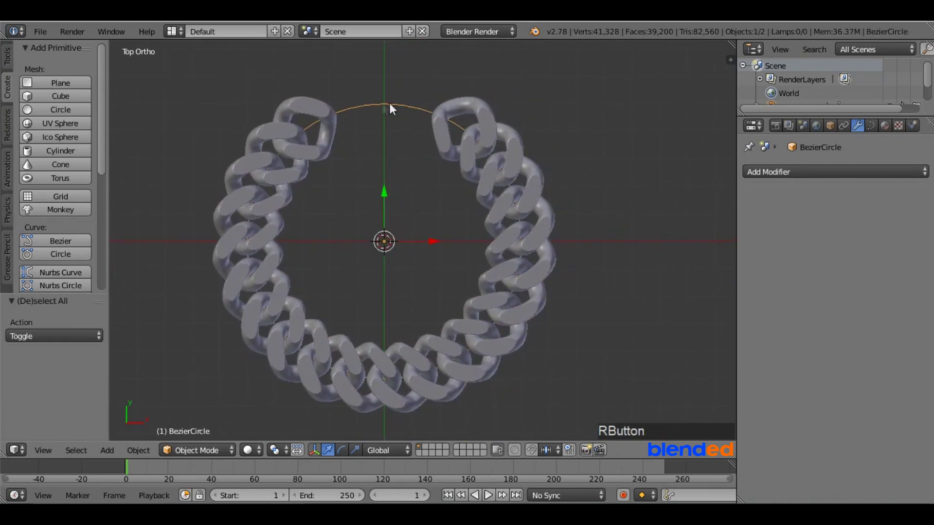
# Raise the curve's top control point 4.304 along Y in Edit Mode, stretching the chain into a U
pyautogui.press('Tab')
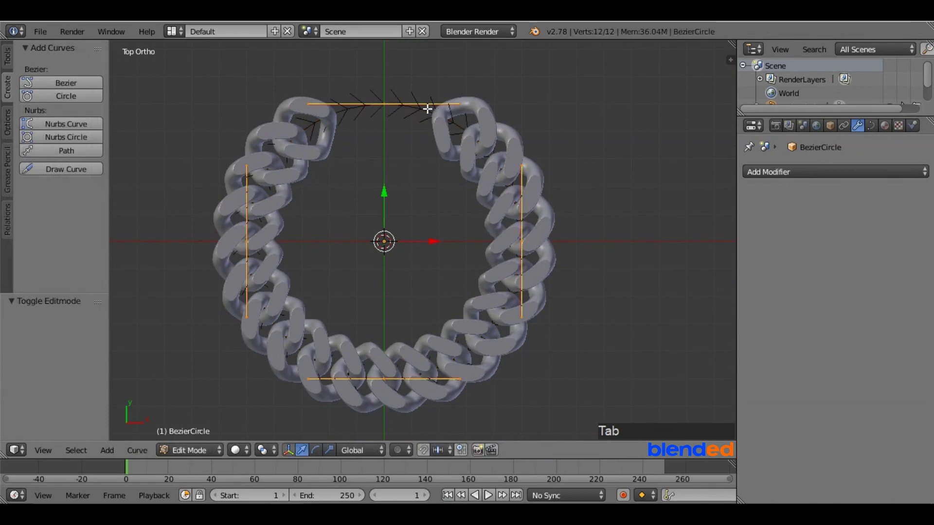
pyautogui.rightClick(384, 102)
pyautogui.scroll(-2, 384, 102)
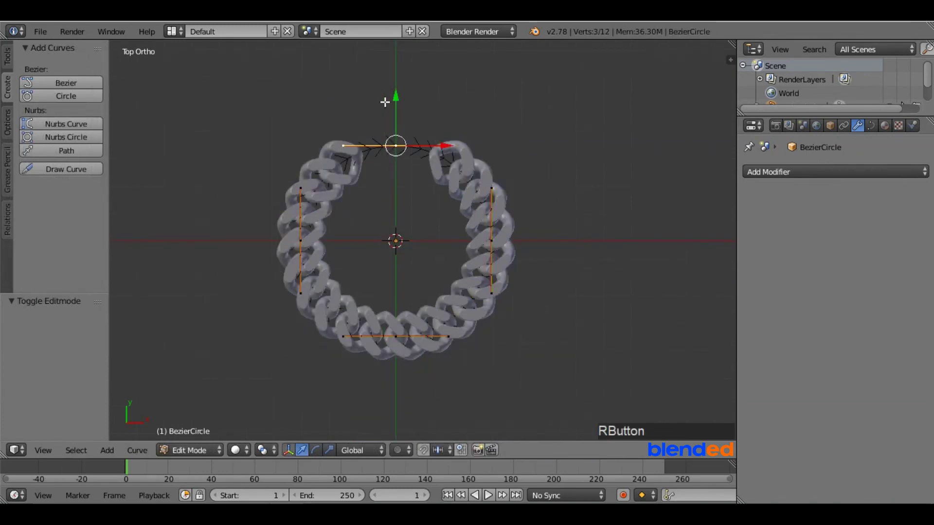
pyautogui.moveTo(396, 100); pyautogui.dragTo(392, 415)
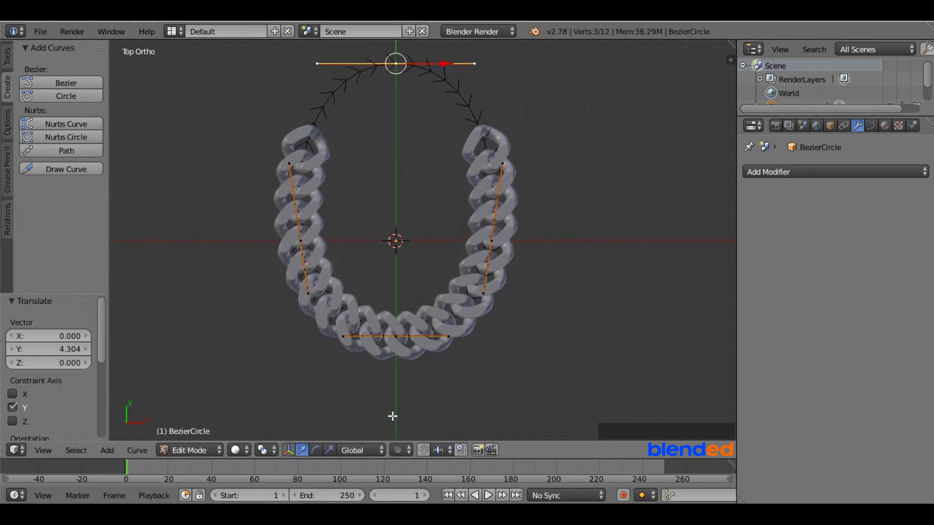
pyautogui.keyDown('shift'); pyautogui.moveTo(408, 267); pyautogui.dragTo(412, 304, button='middle'); pyautogui.keyUp('shift')
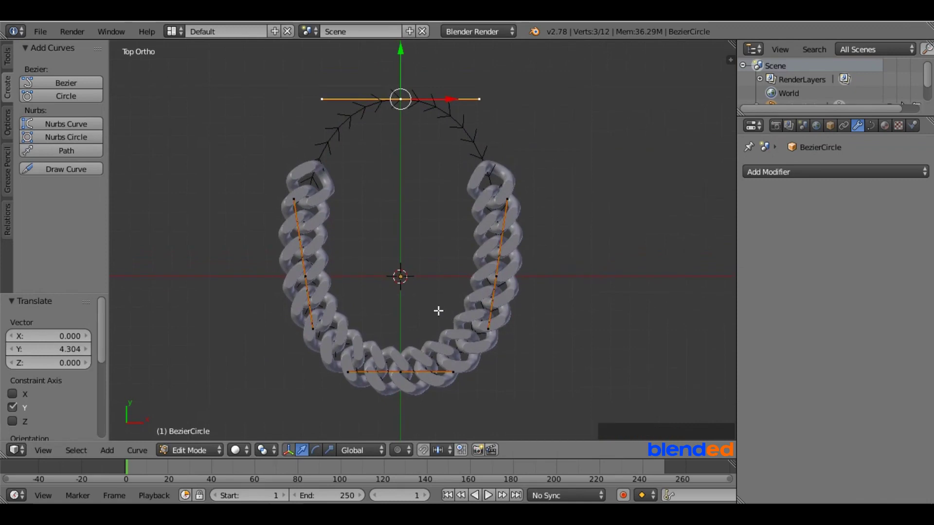
pyautogui.press('Tab')
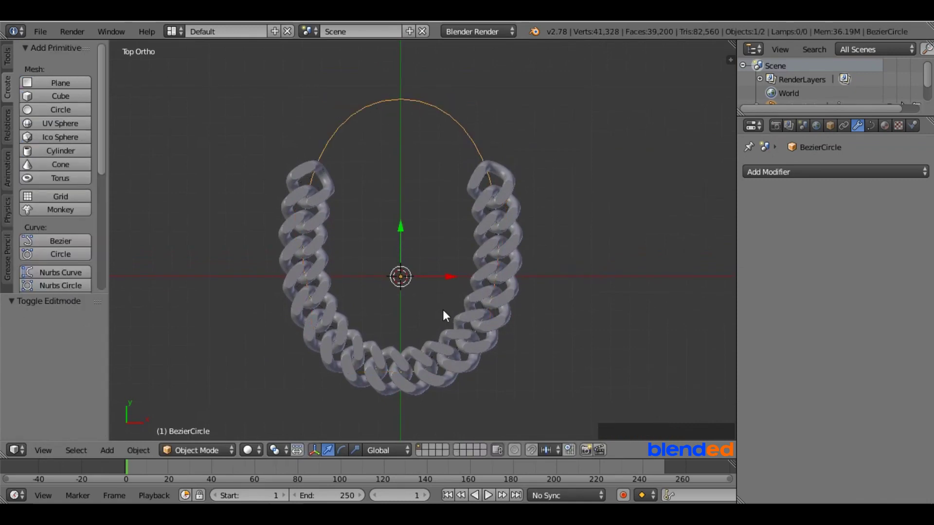
pyautogui.scroll(1, 442, 309)
# Apply the chain's Curve modifier to make the bend permanent
pyautogui.keyDown('shift'); pyautogui.moveTo(443, 310); pyautogui.dragTo(447, 302, button='middle'); pyautogui.keyUp('shift')
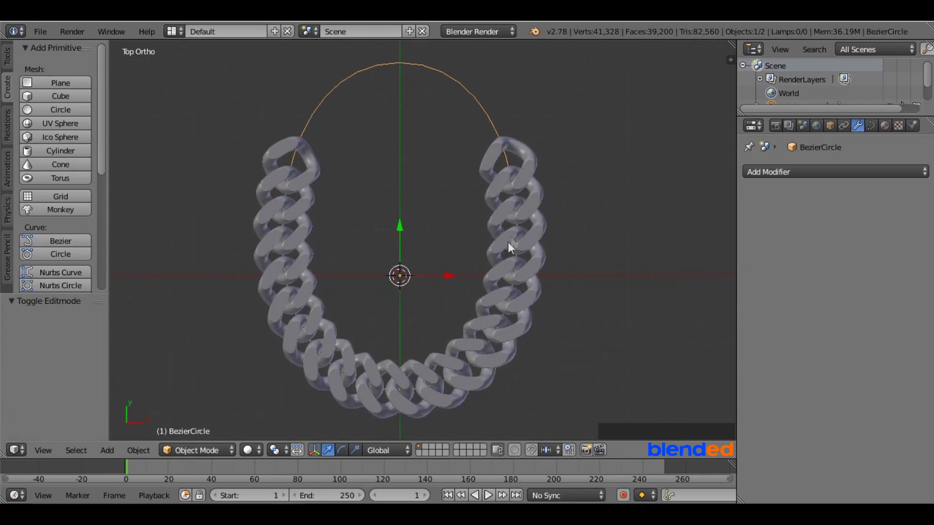
pyautogui.rightClick(515, 229)
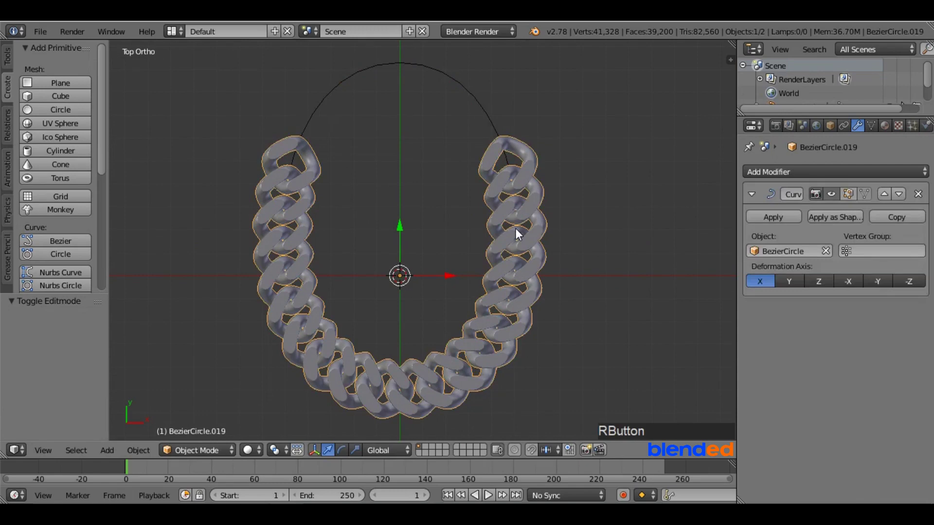
pyautogui.click(769, 217)
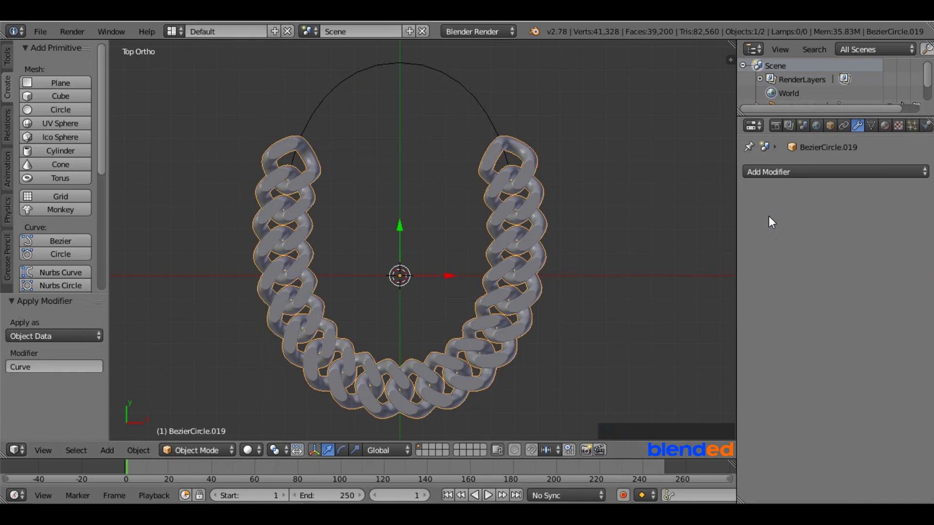
# Delete the guiding Bezier circle
pyautogui.rightClick(489, 116)
pyautogui.press('x')
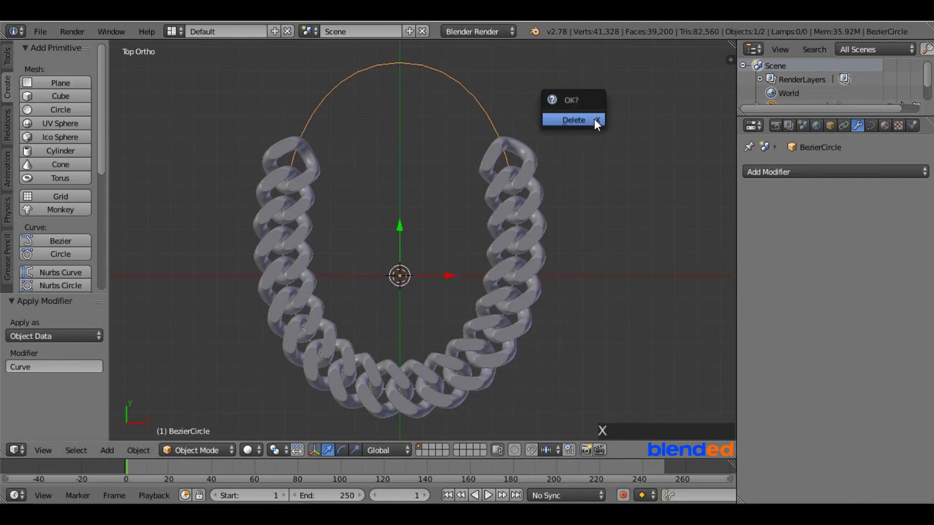
pyautogui.press('Return')
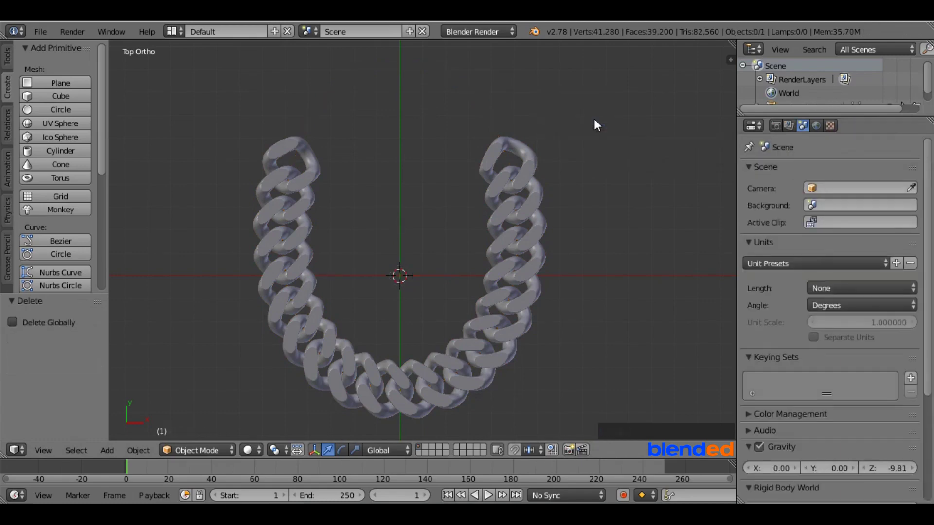
# Switch the screen layout to 3D View Full and show the chain from top view
pyautogui.keyDown('shift'); pyautogui.moveTo(538, 322); pyautogui.dragTo(538, 291, button='middle'); pyautogui.keyUp('shift')
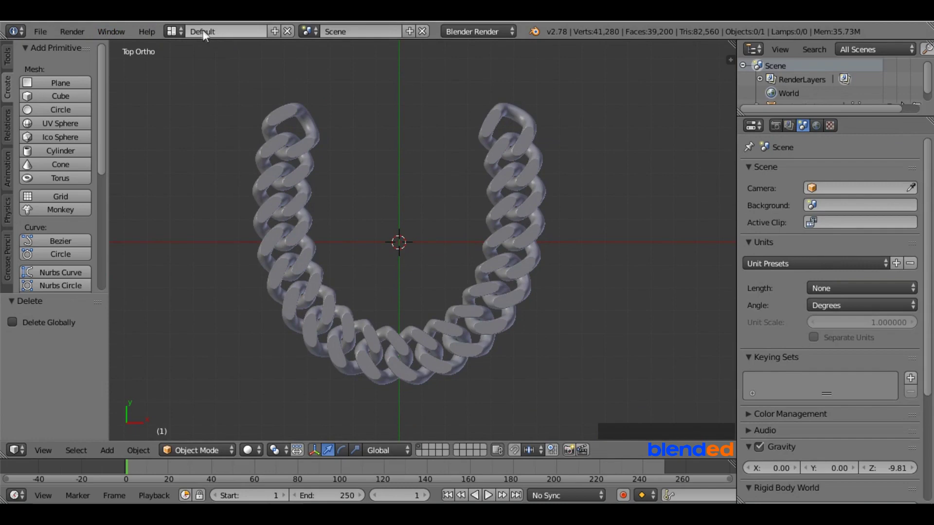
pyautogui.click(176, 31)
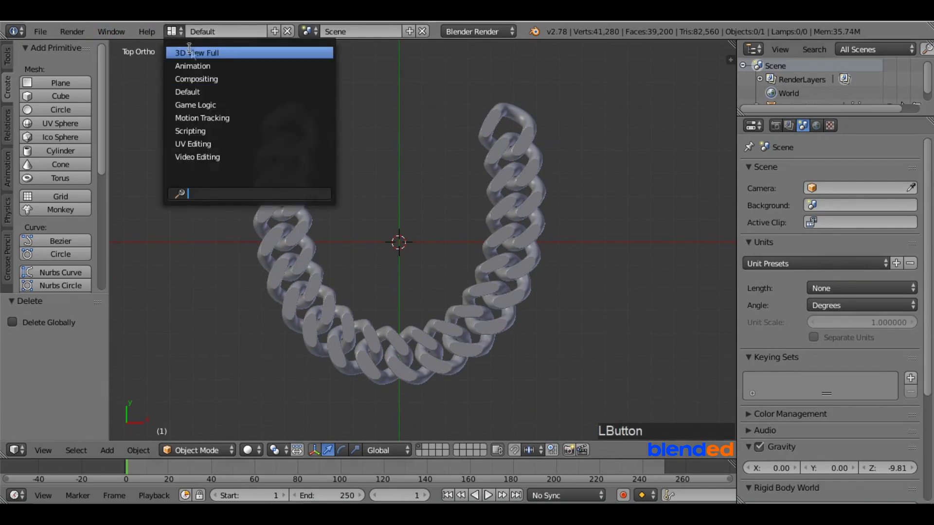
pyautogui.click(187, 51)
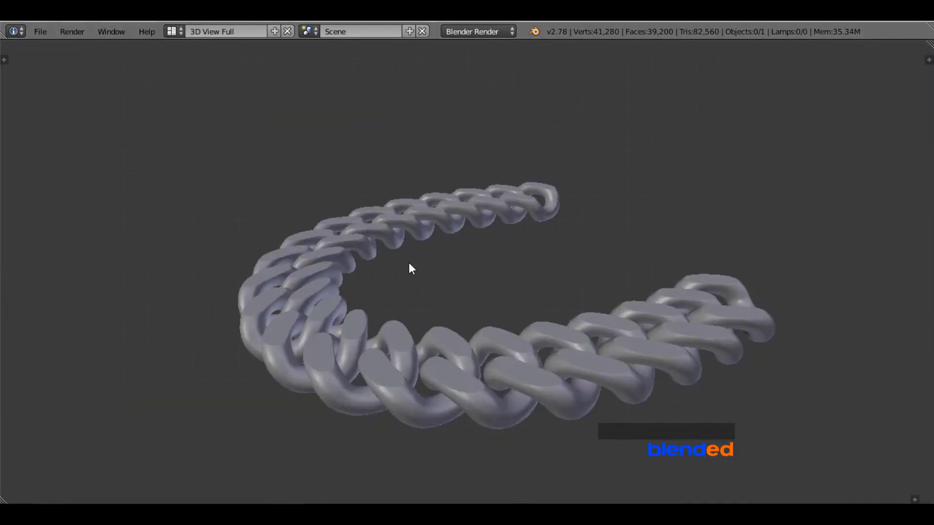
pyautogui.press('KP_7')
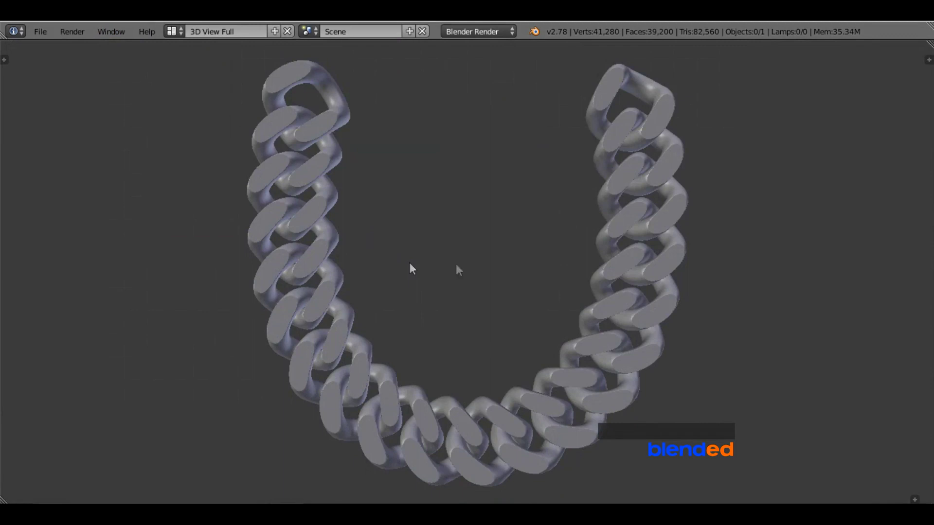